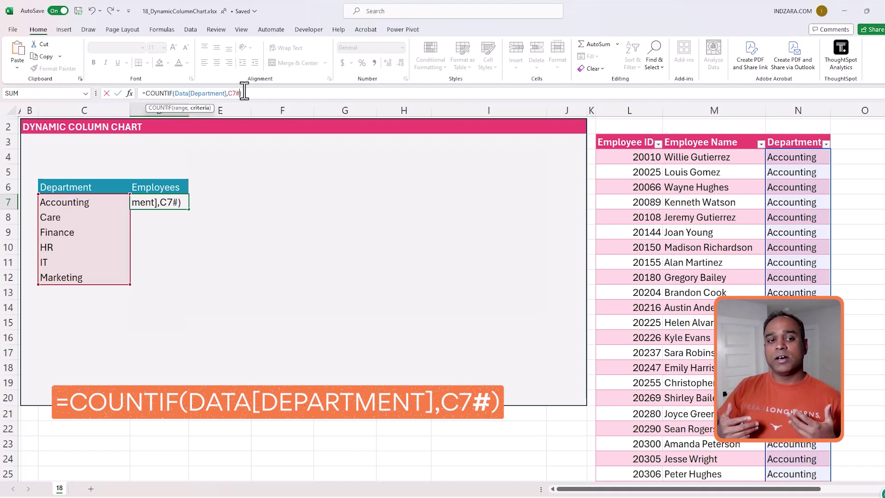
Commit the formula =COUNTIF(Data[Department],C7#) in D7 to count the employees of each department
key(Return)
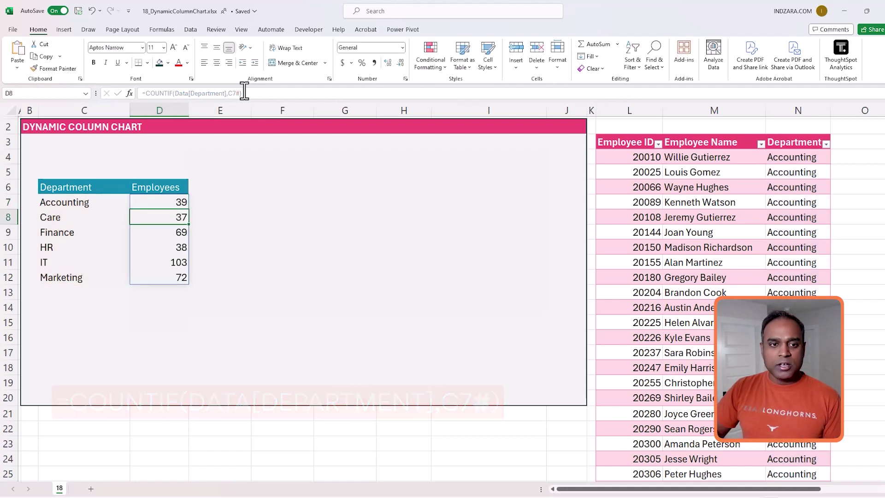
click(177, 287)
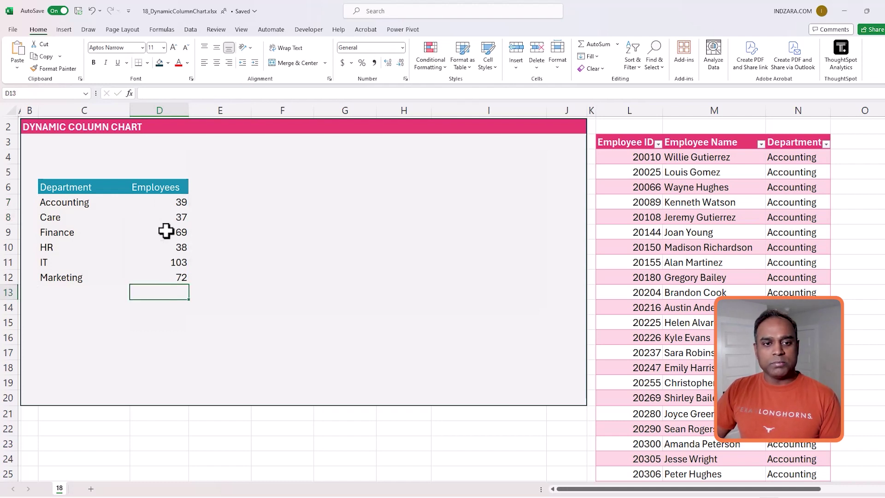
click(165, 202)
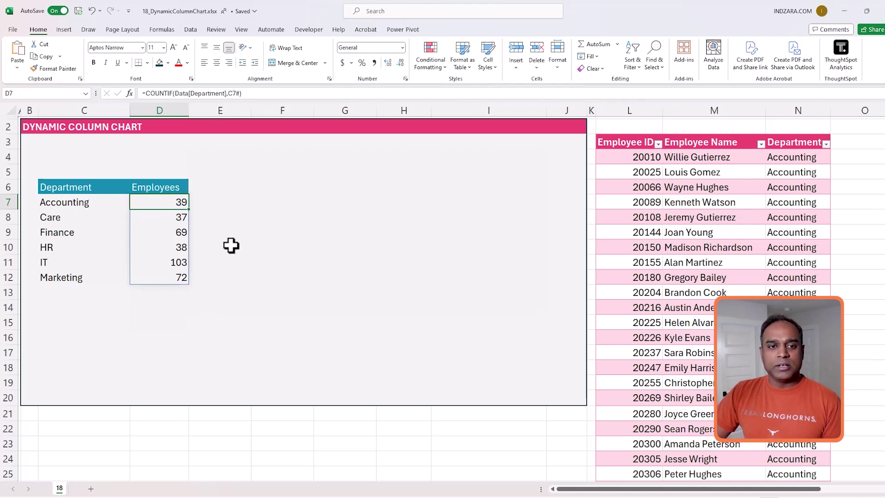
Insert a 2-D clustered column chart from C6:D12 and place it beside the department summary table
drag(95, 193, 162, 281)
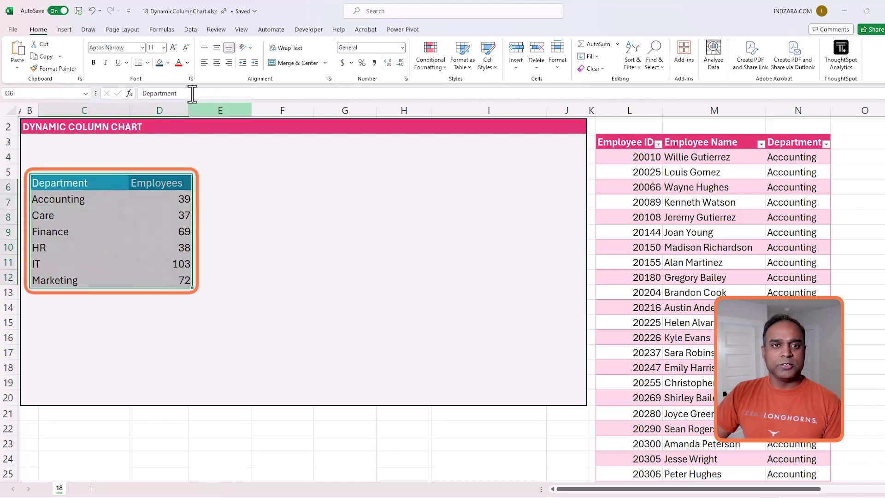
click(65, 29)
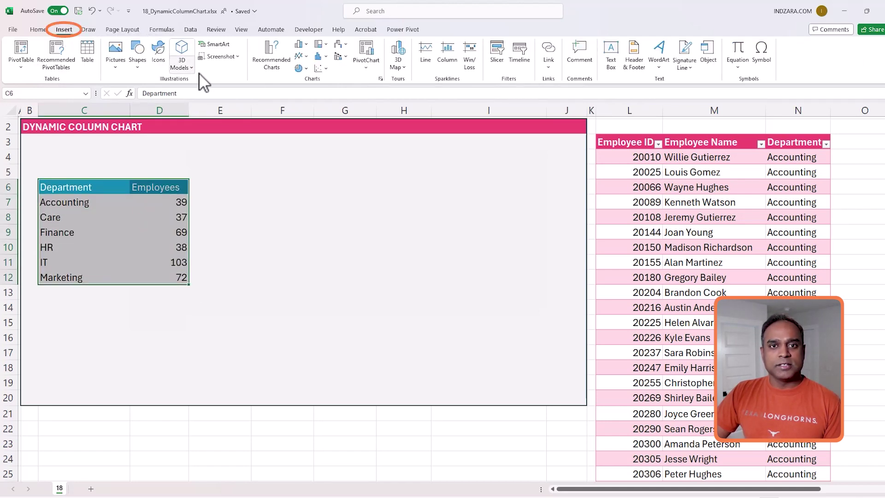
click(304, 44)
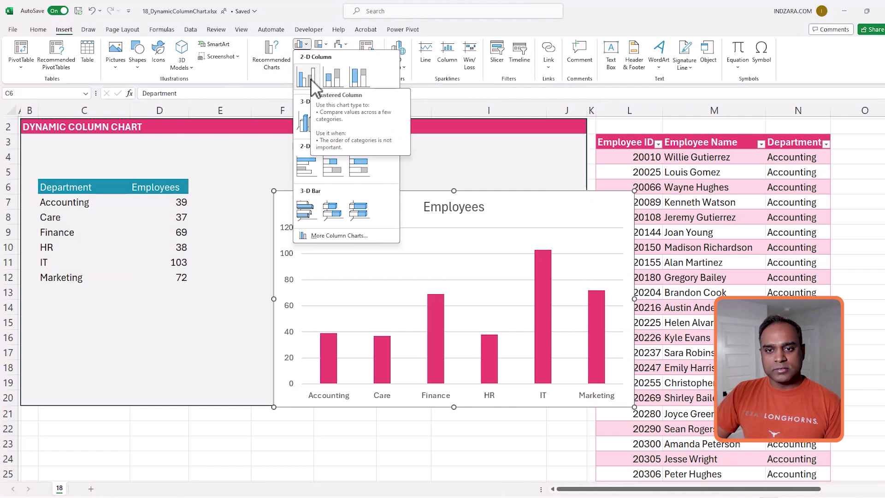
click(311, 78)
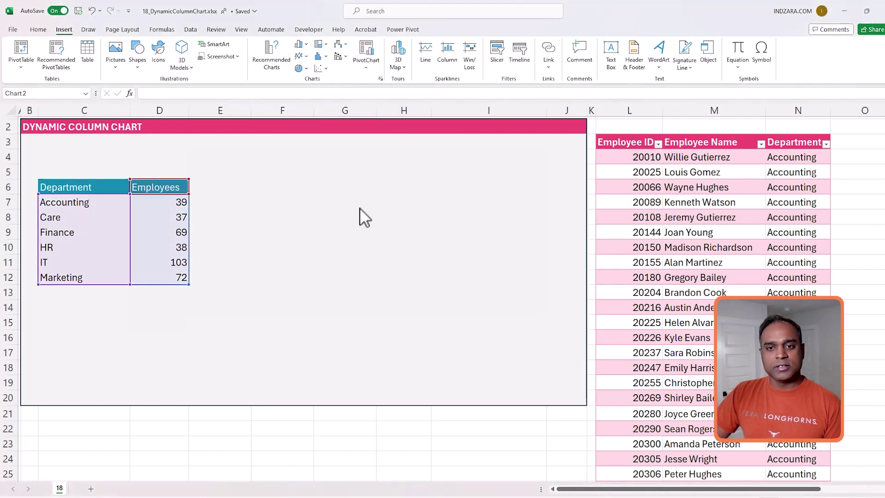
drag(362, 201, 299, 160)
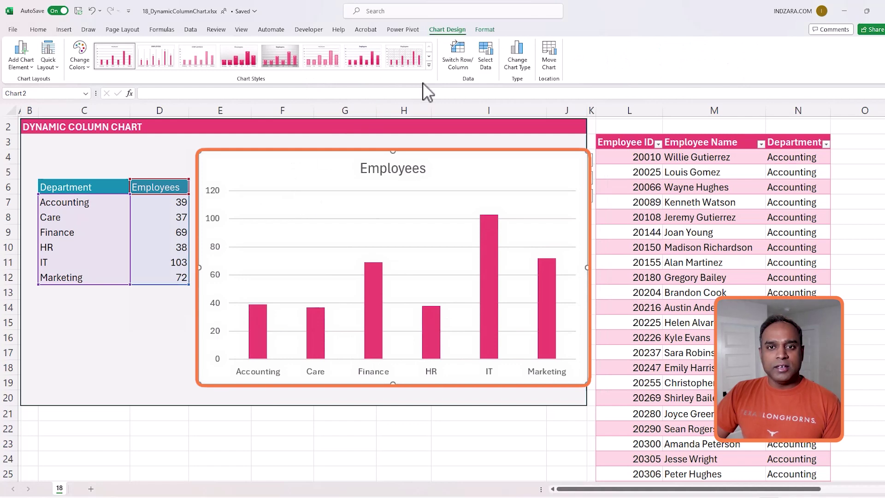
Change the chart's type to the saved template column_chart_simple
click(517, 55)
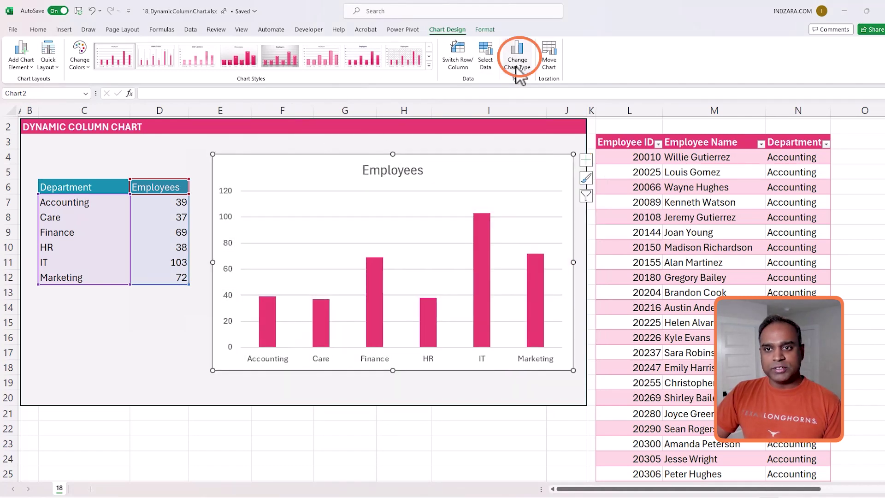
click(331, 169)
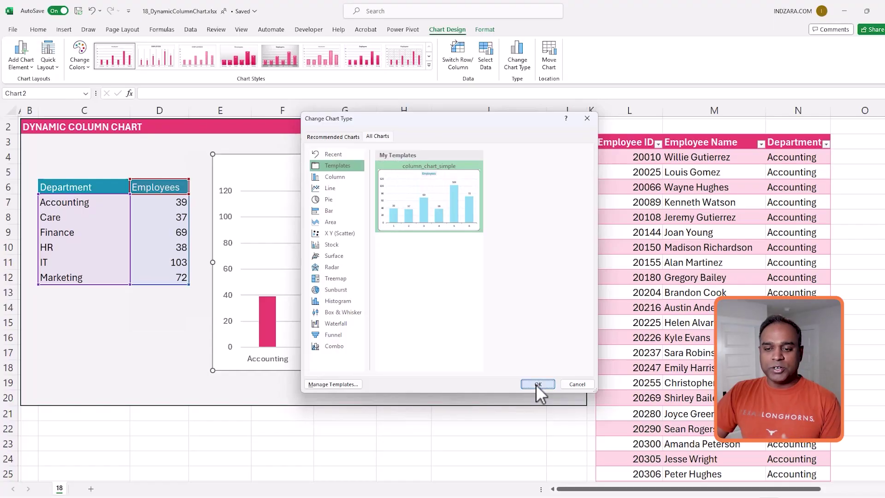
click(537, 384)
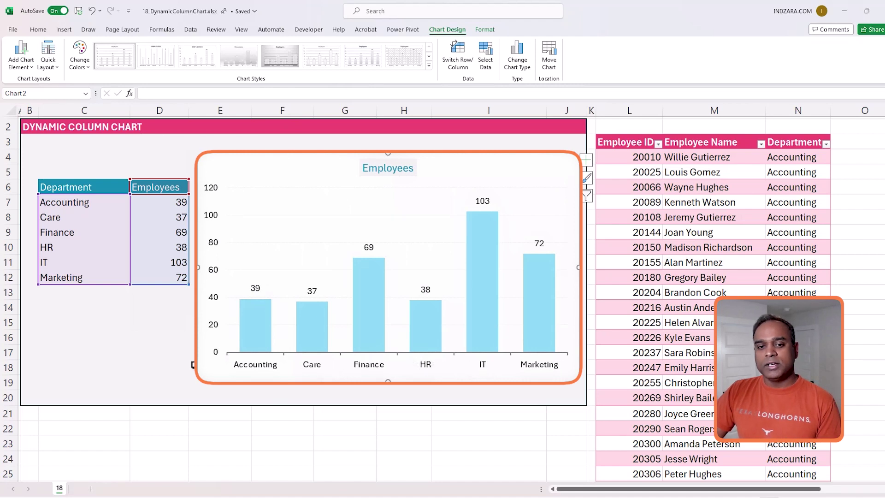
click(184, 363)
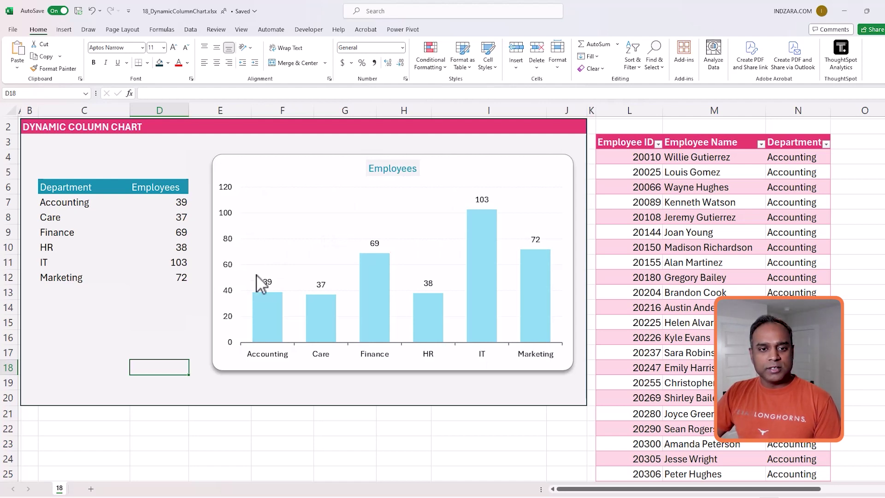
Examine the chart series' source ranges and the formulas behind the Department and Employees columns
click(264, 298)
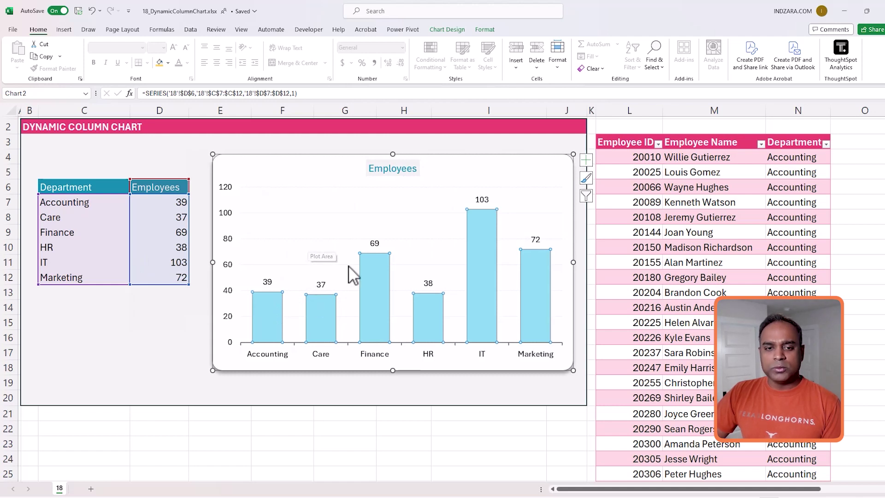
click(97, 202)
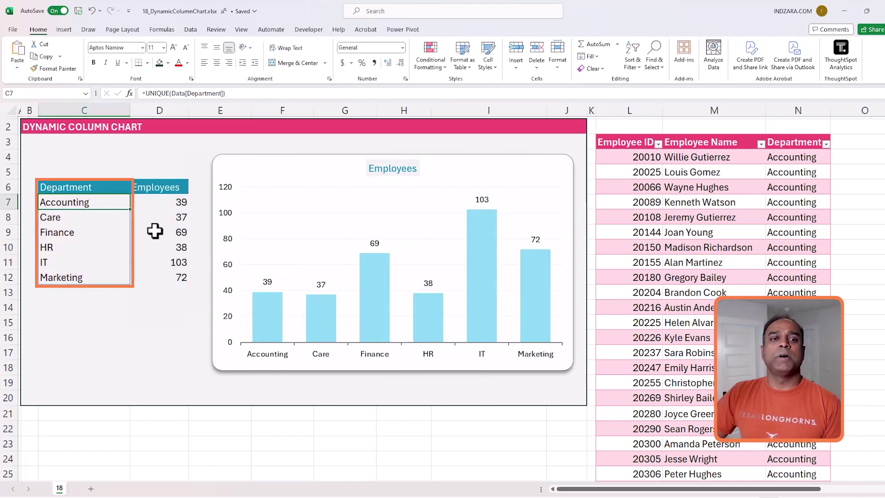
click(172, 202)
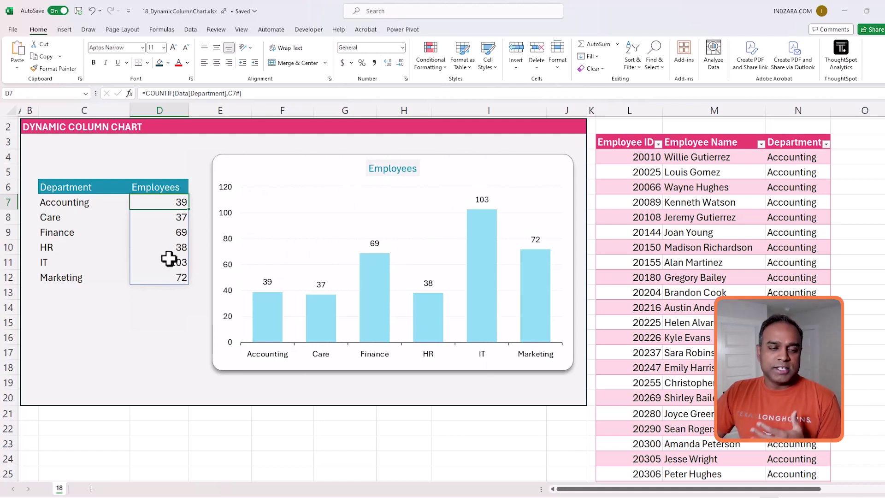
Define the workbook name Departments referring to the spilled department list ='18'!$C$7#
click(87, 202)
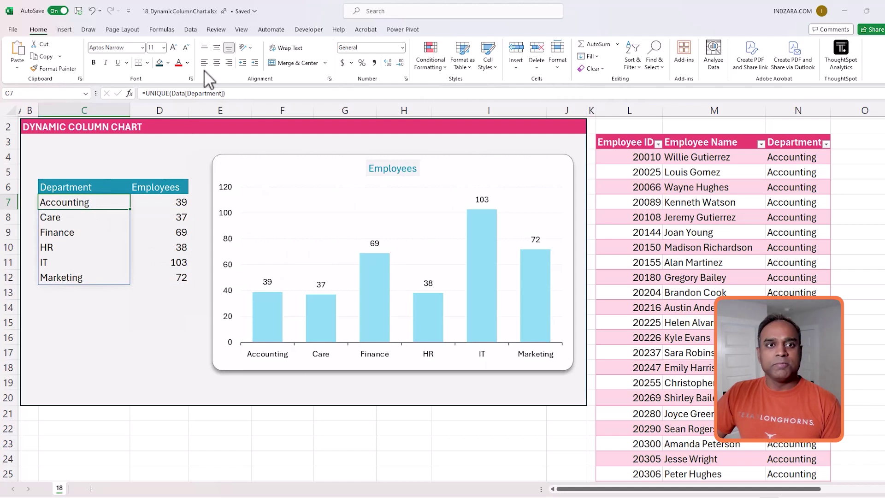
click(191, 31)
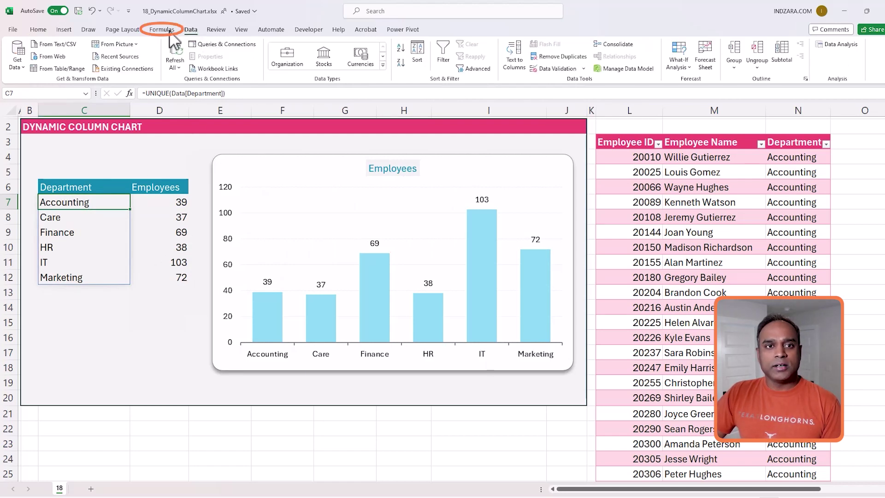
click(162, 29)
click(322, 44)
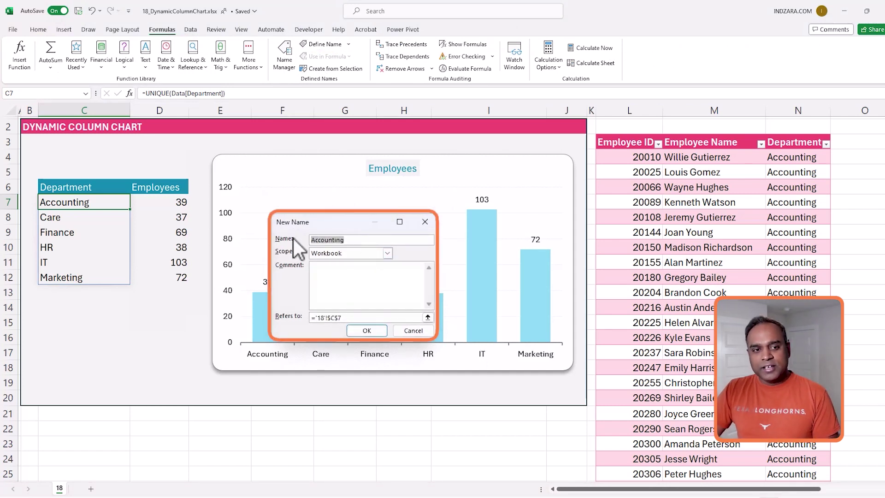
text(De)
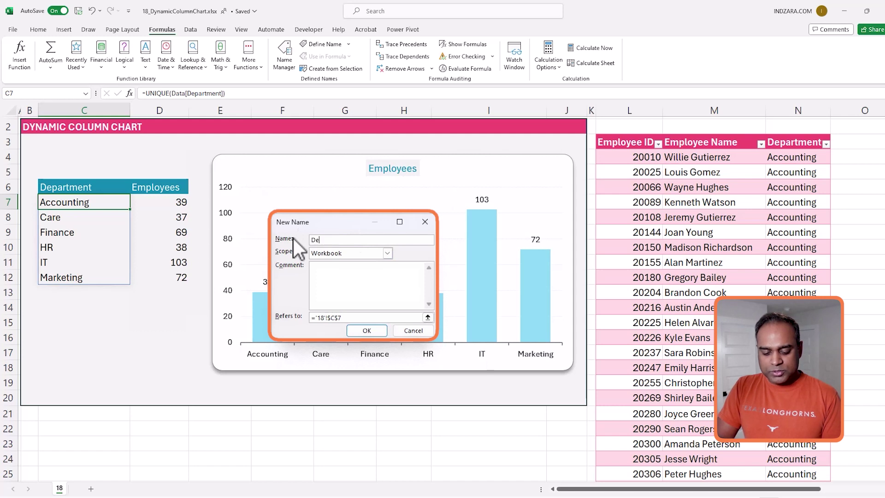
text(partments)
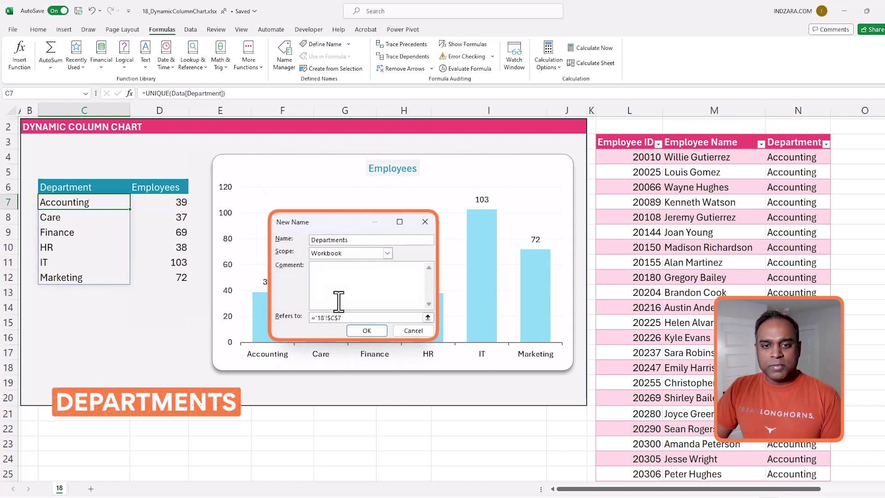
click(350, 317)
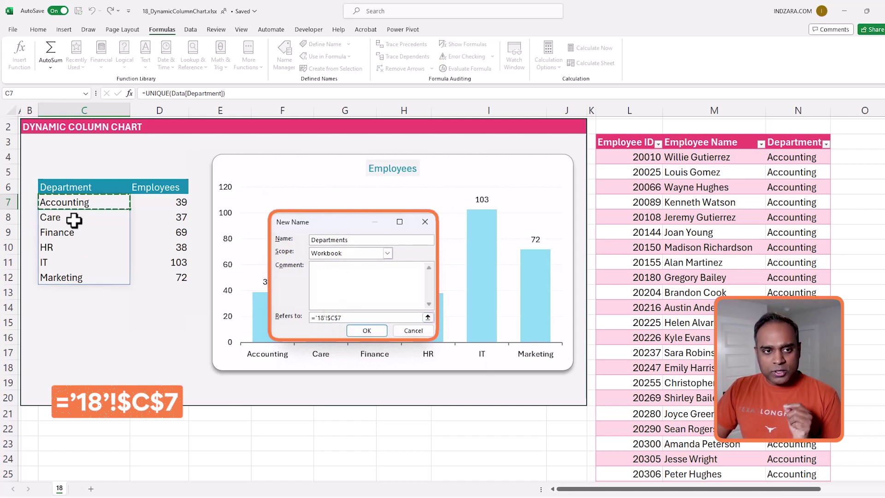
click(368, 318)
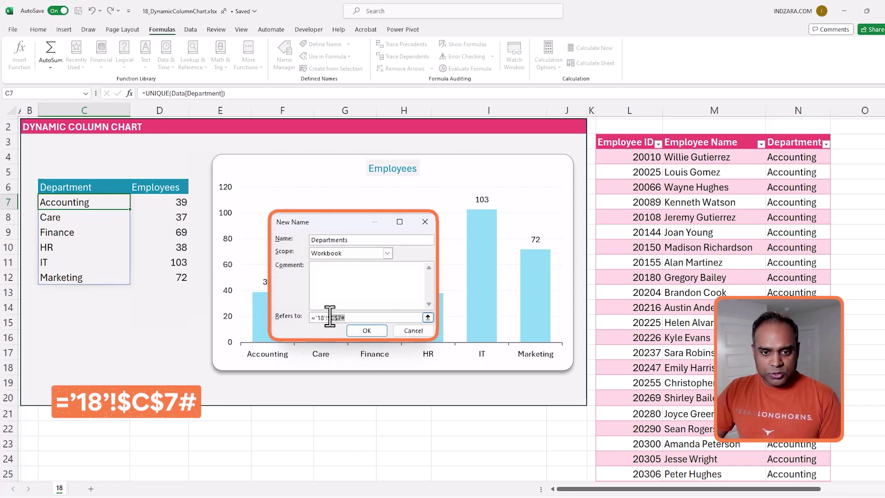
drag(312, 319, 367, 318)
click(368, 320)
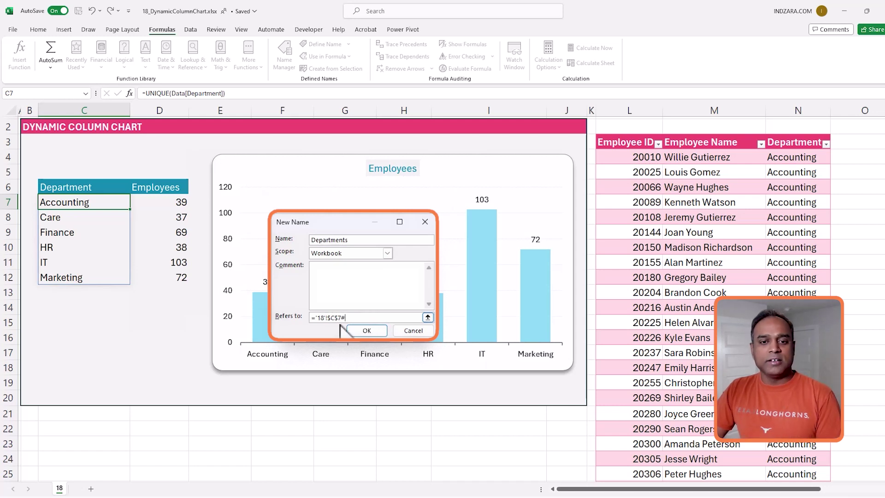
click(353, 329)
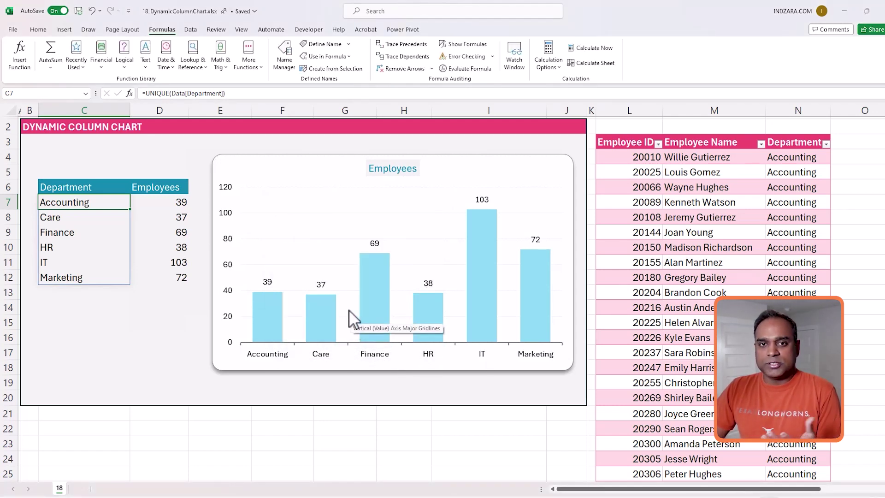
Define the workbook name CountEmployees referring to the spilled employee counts ='18'!$D$7#
click(169, 202)
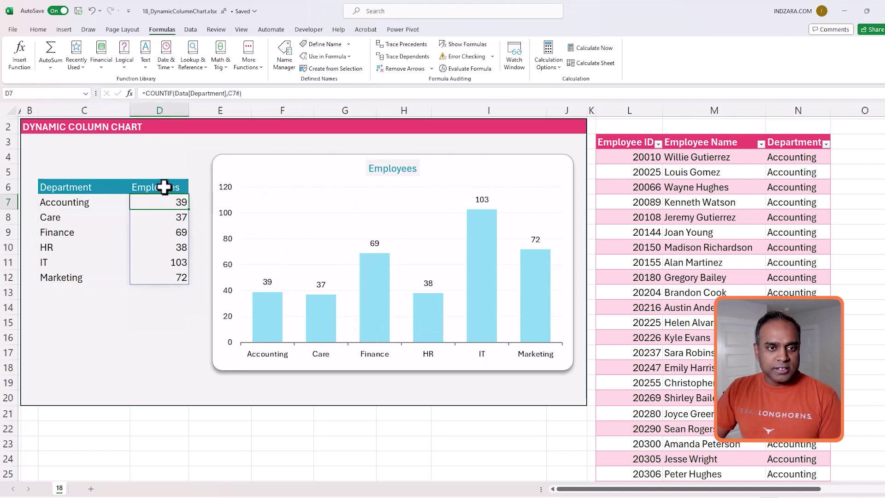
click(323, 44)
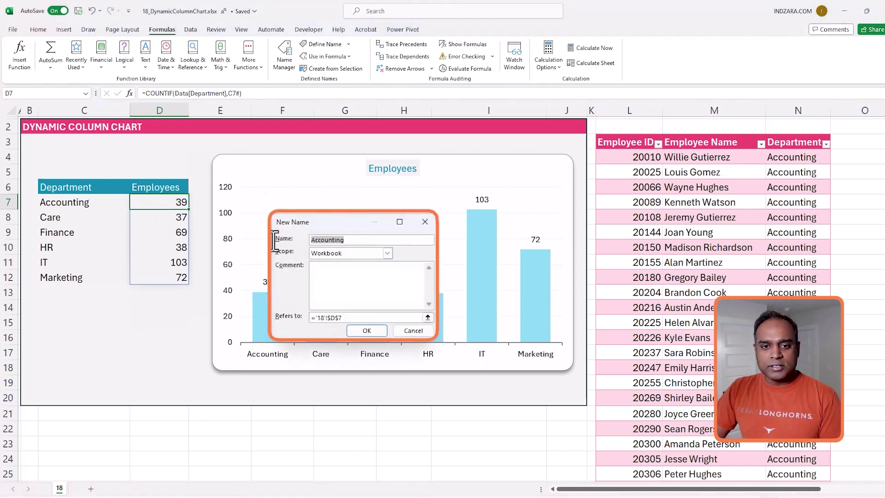
text(Count)
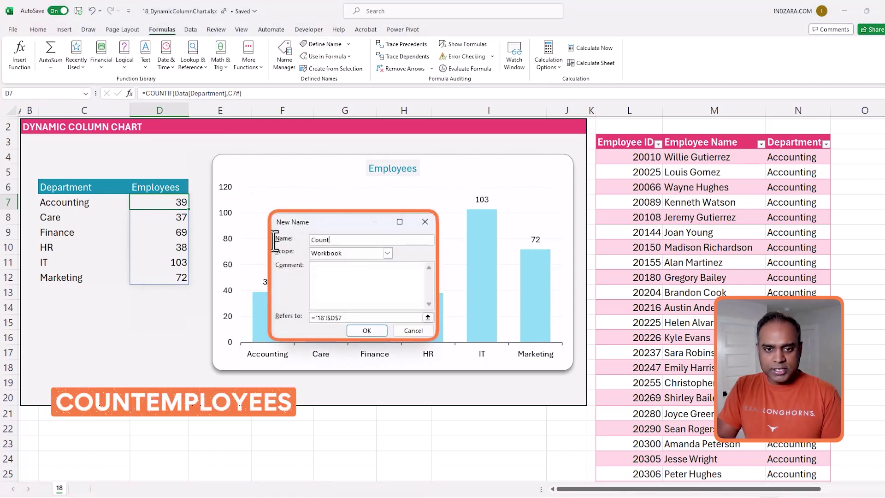
text(Employees)
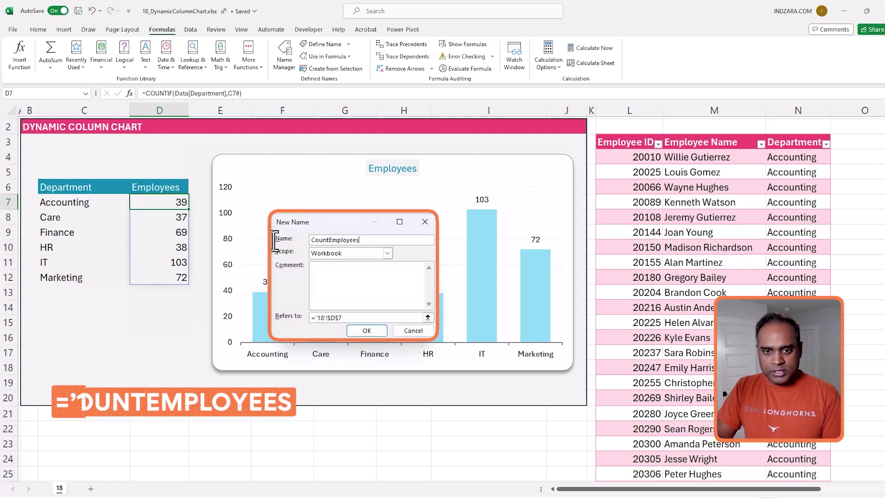
click(352, 312)
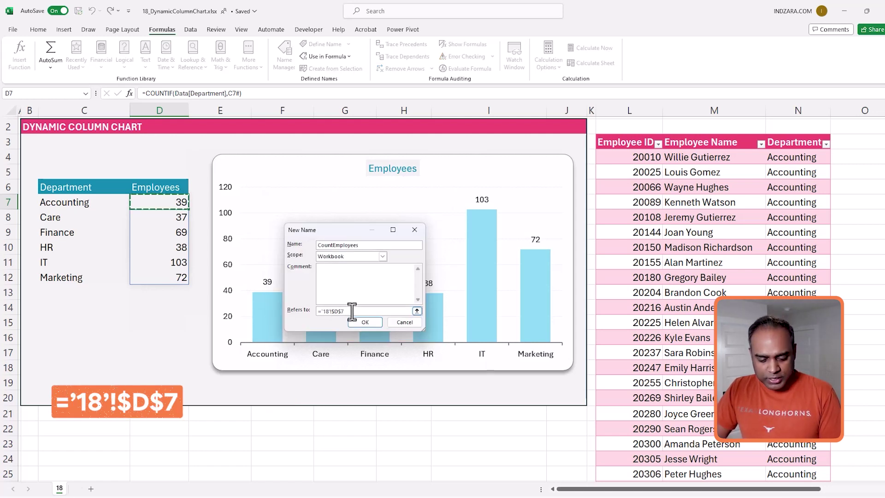
text(#)
click(361, 322)
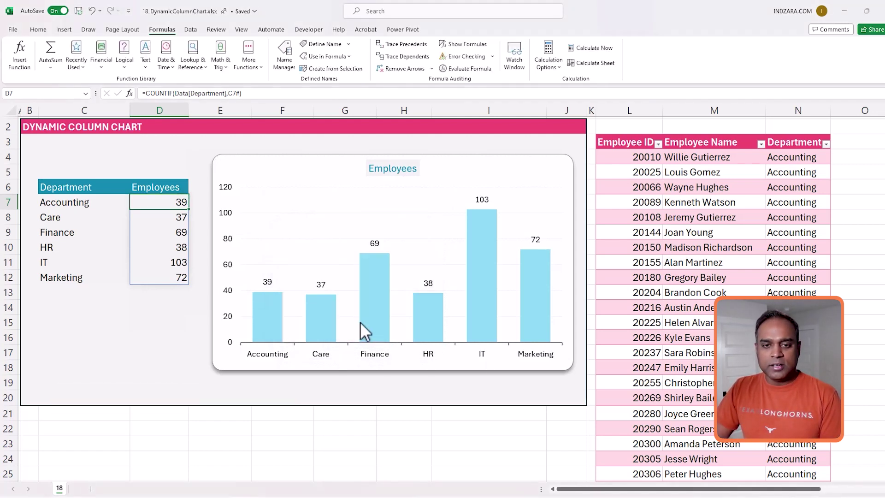
Set the values of the chart's Employees series to the defined name ='18'!CountEmployees
click(367, 233)
right_click(339, 234)
click(369, 295)
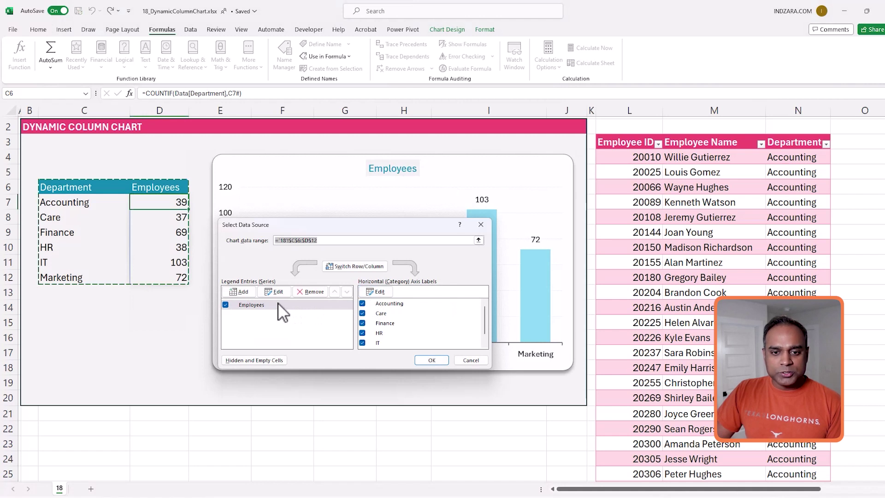
click(279, 307)
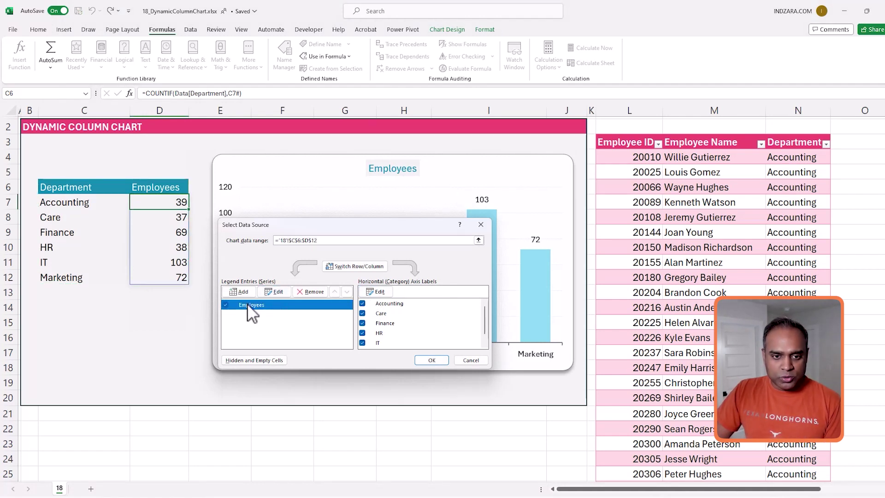
click(274, 293)
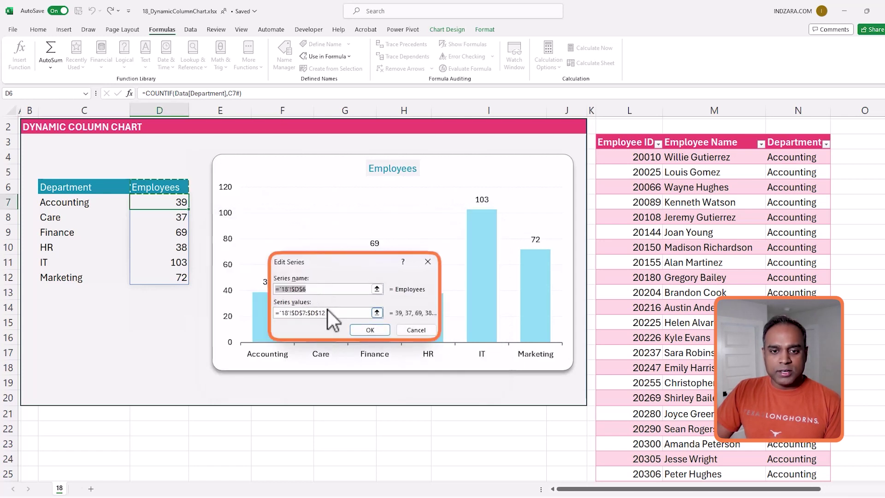
drag(291, 313, 319, 317)
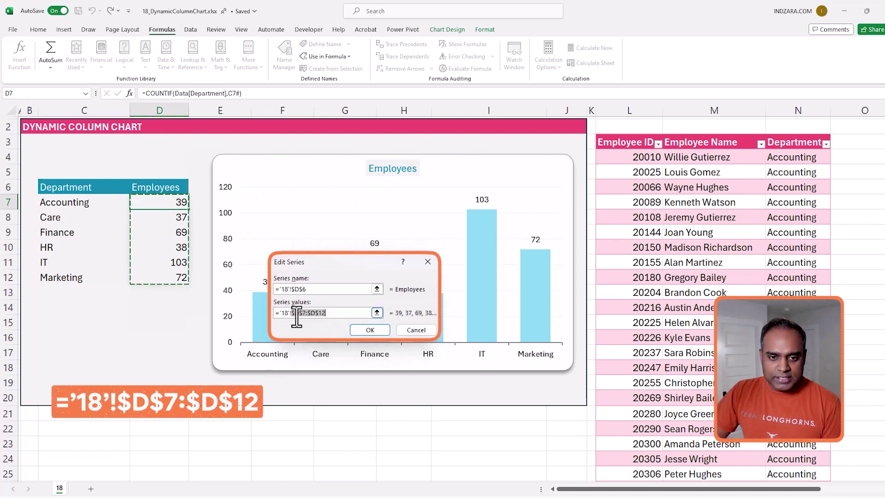
drag(297, 319, 287, 318)
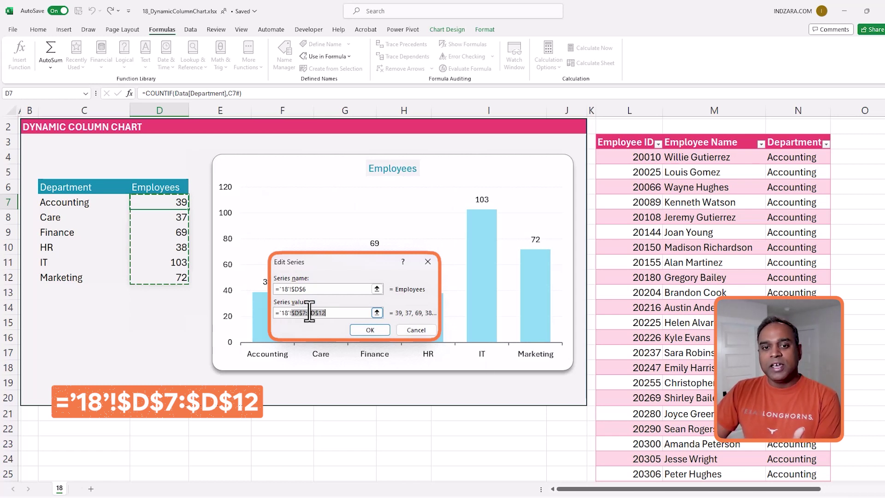
key(Delete)
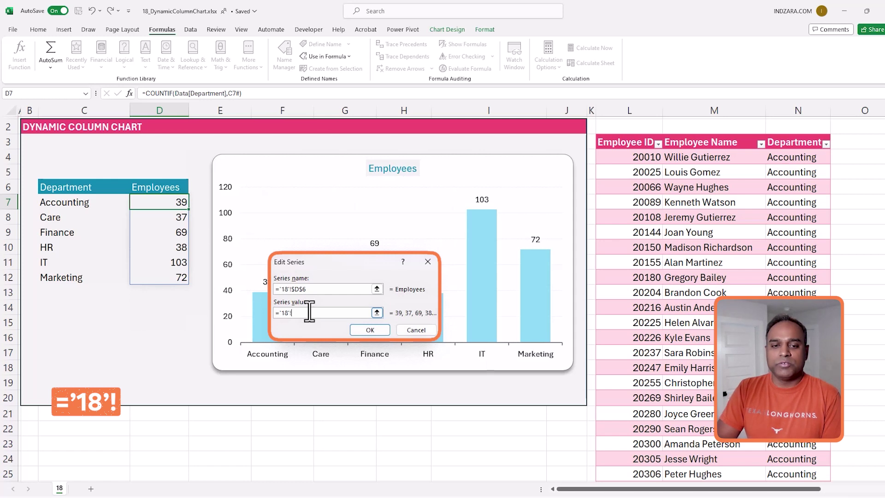
text(CountEmployees)
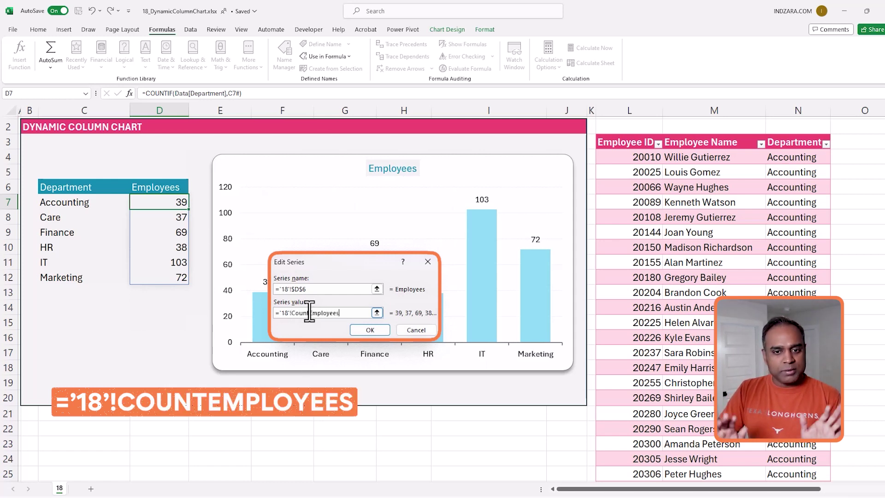
click(370, 330)
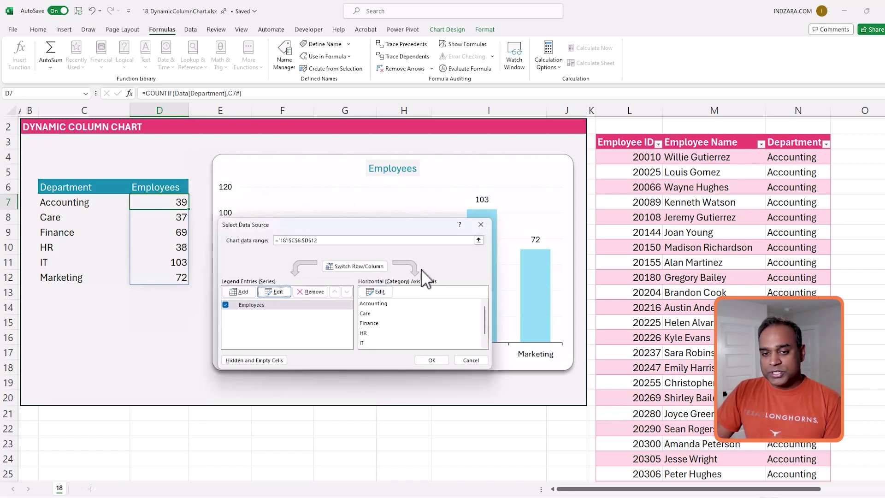
Set the chart's horizontal axis label range to the defined name ='18'!Departments and apply the data source changes
click(385, 293)
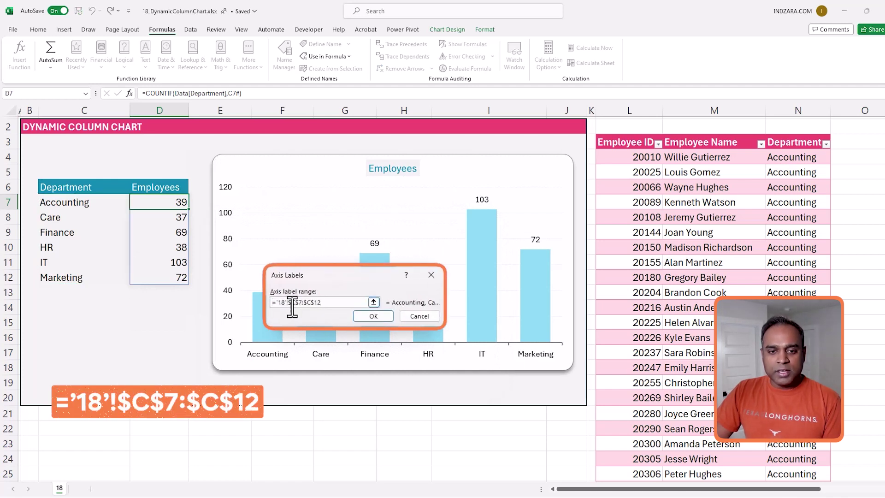
drag(289, 302, 322, 303)
key(BackSpace)
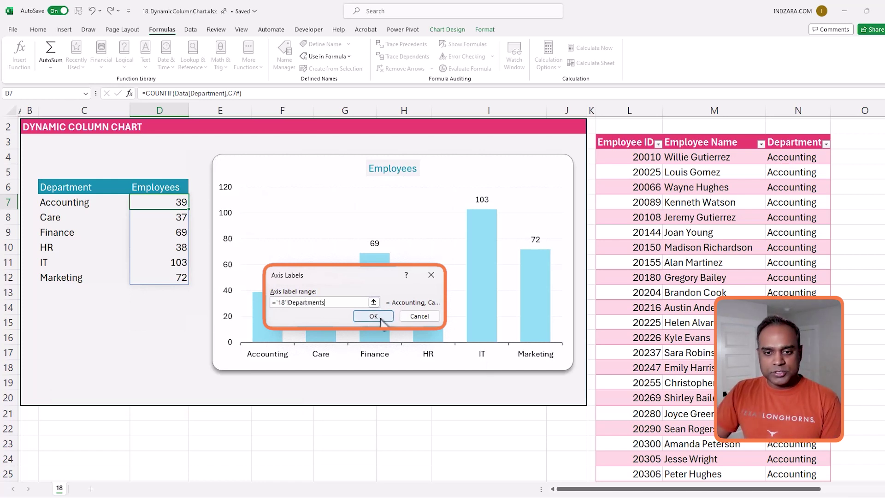
click(381, 319)
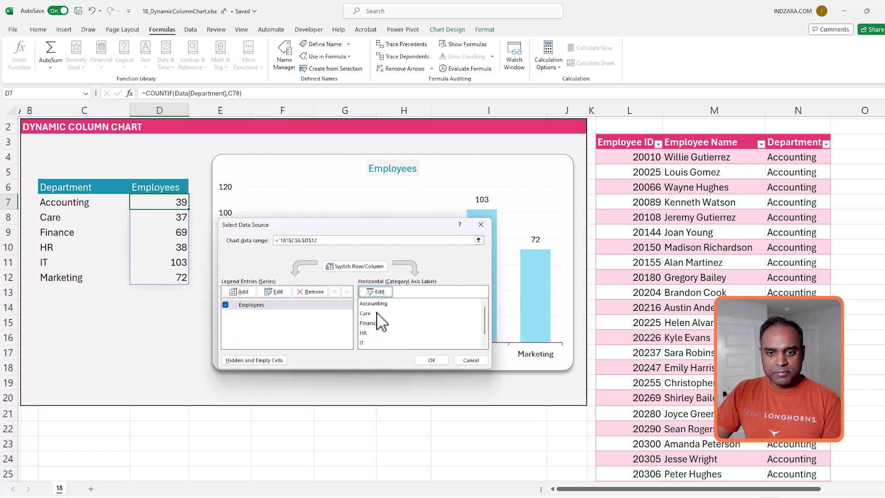
click(427, 362)
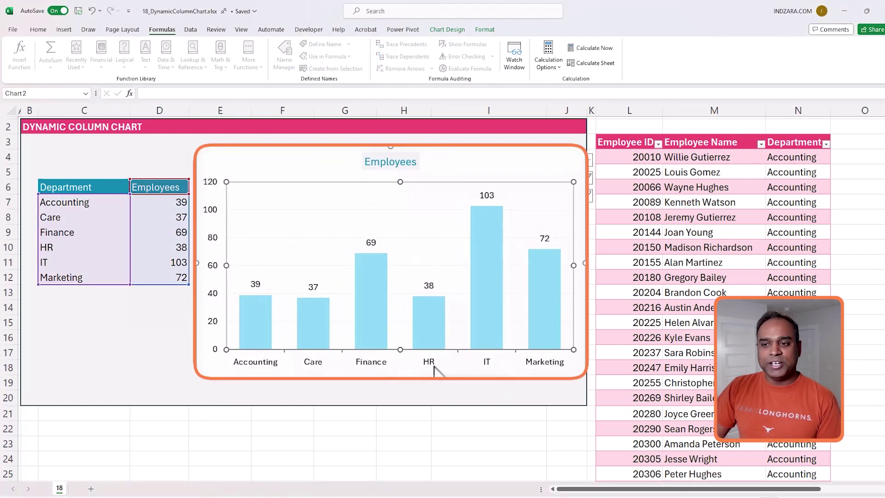
Copy the block of additional employee records in P3:R148 beside the data table
click(778, 249)
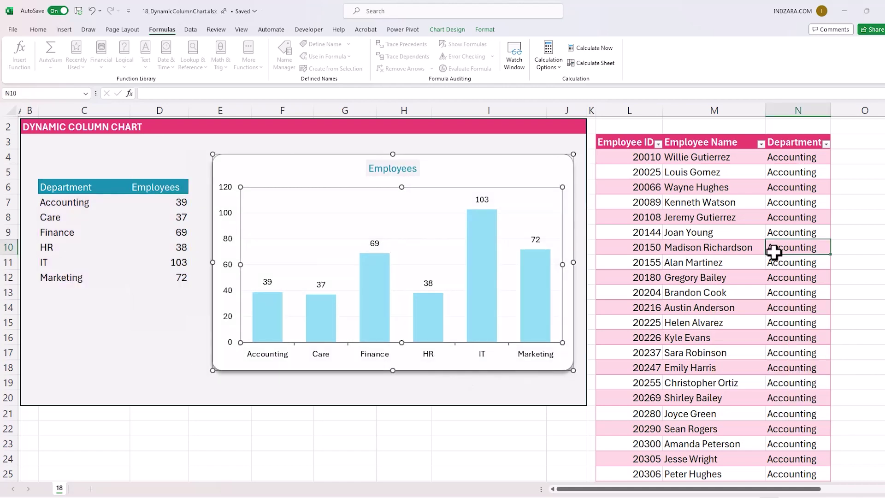
scroll(851, 246, right, 5)
click(849, 247)
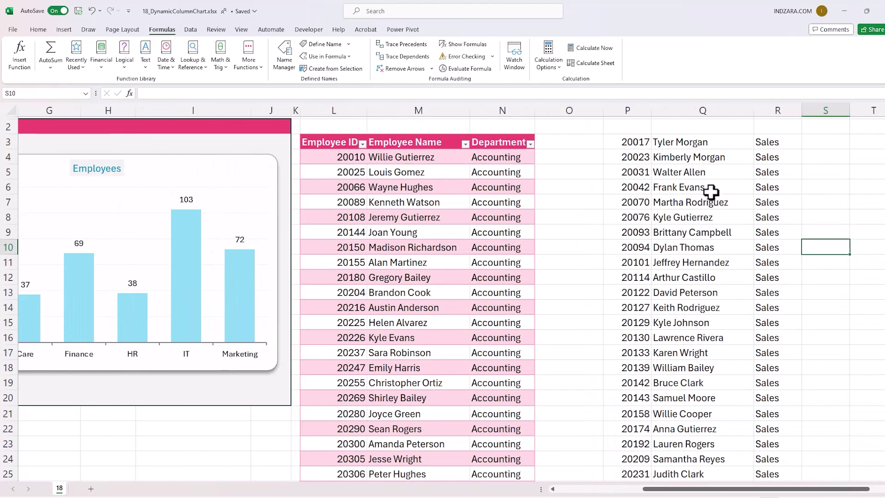
drag(639, 140, 761, 239)
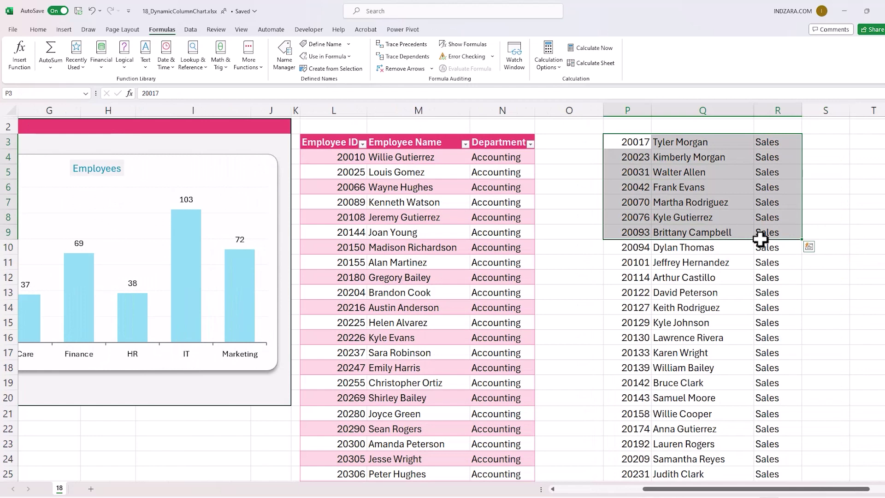
key(ctrl+shift+Down)
key(ctrl+c)
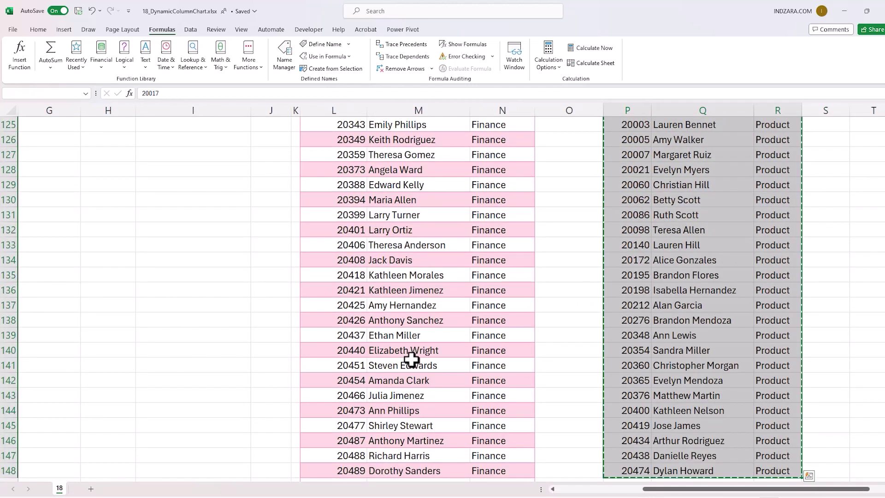
Paste the copied employee records as values directly below the data table's last row, starting at L362
click(411, 359)
key(ctrl+Down)
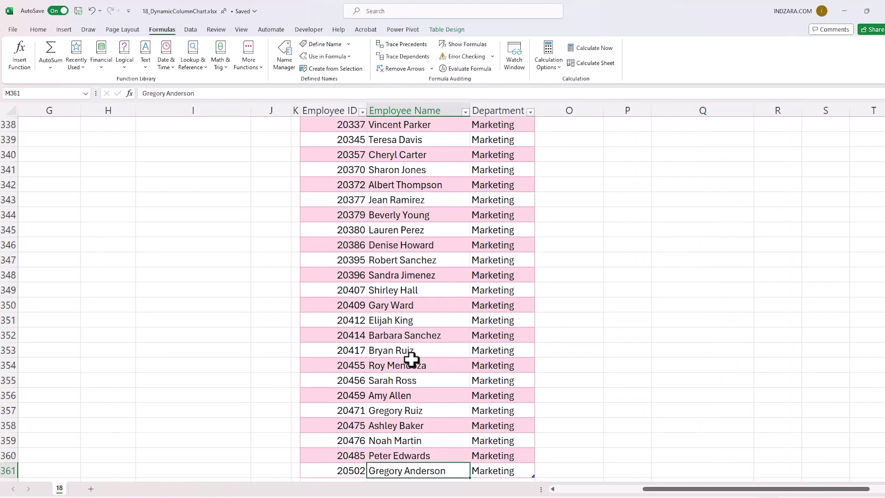
scroll(412, 359, down, 3)
click(353, 320)
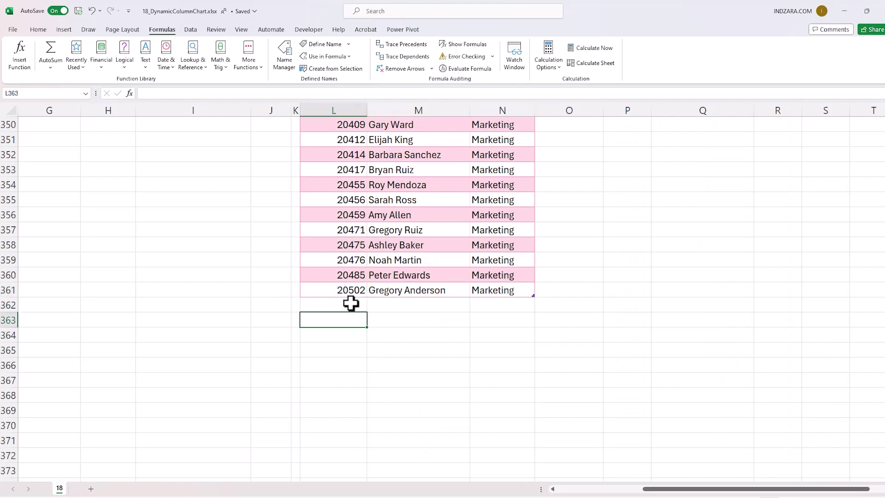
click(351, 306)
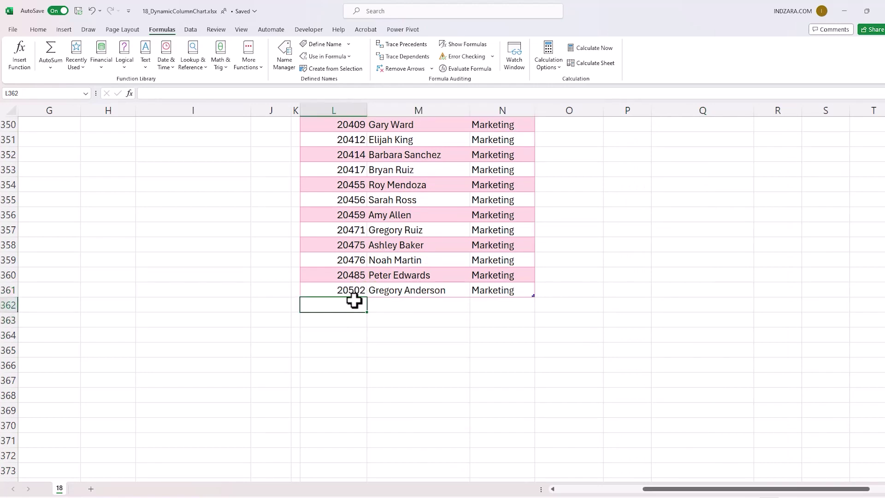
right_click(355, 305)
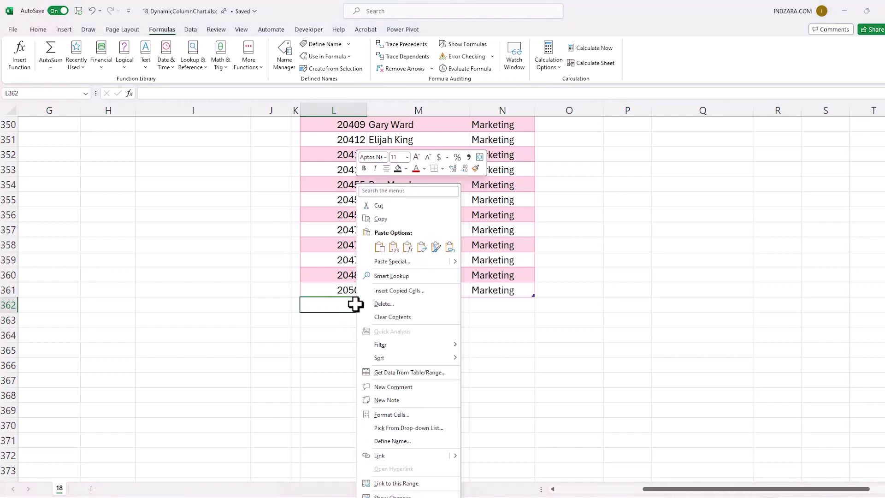
click(395, 248)
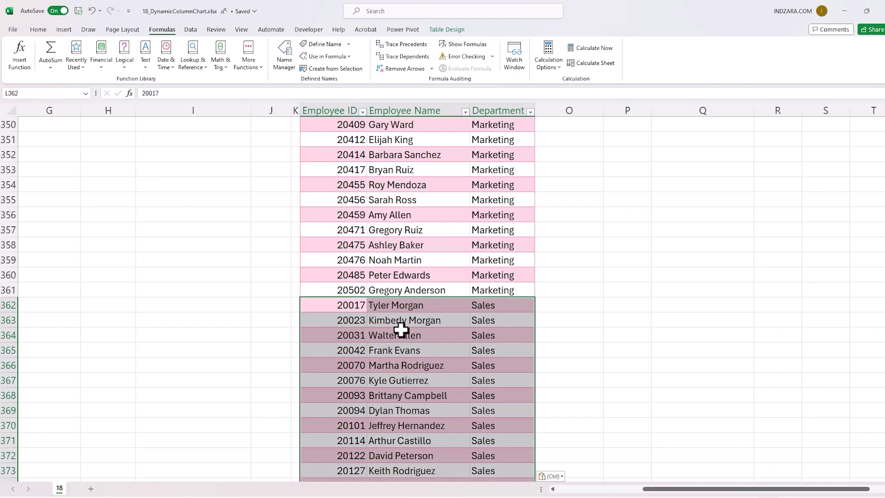
Examine the department summary and the chart columns for the departments of the appended employee records
key(ctrl+Up)
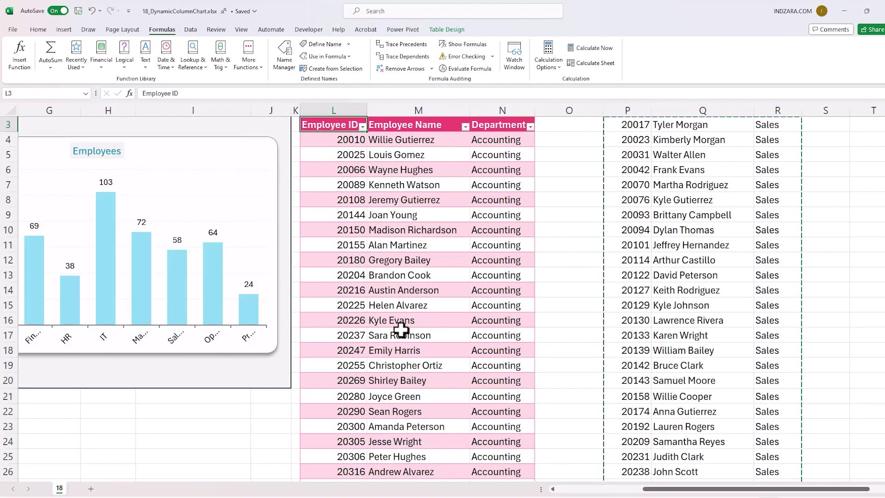
key(ctrl+Left)
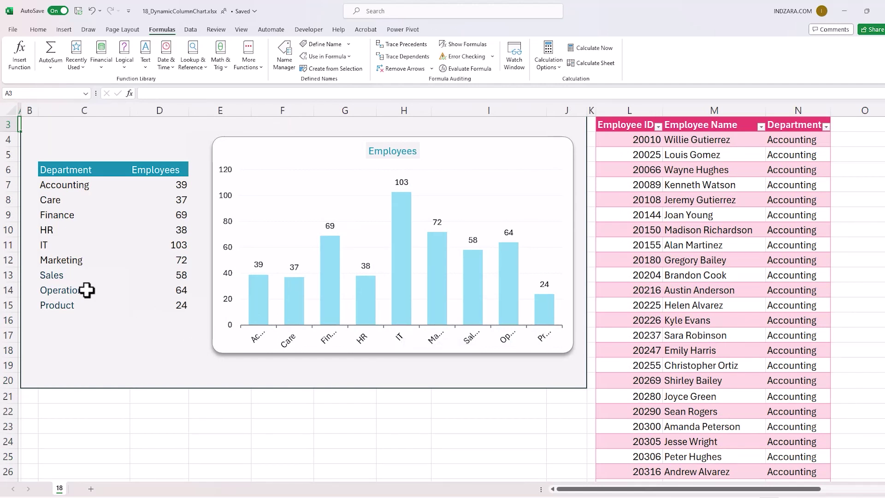
drag(76, 276, 80, 303)
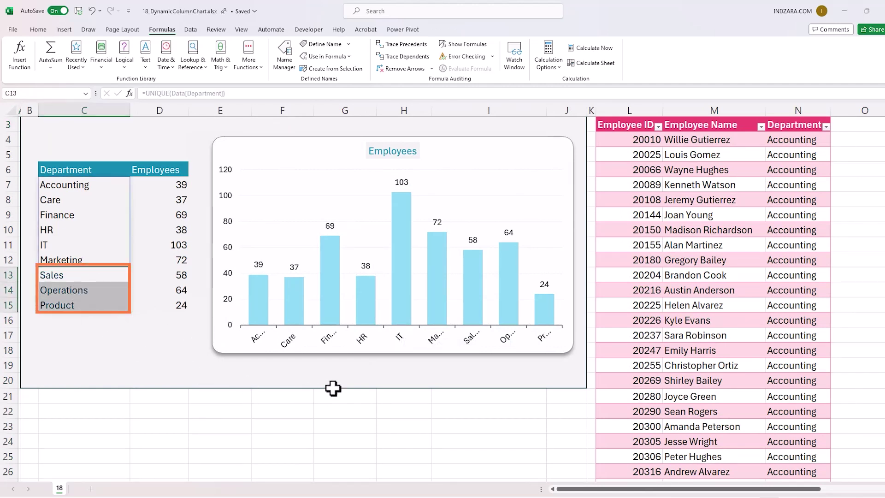
click(350, 162)
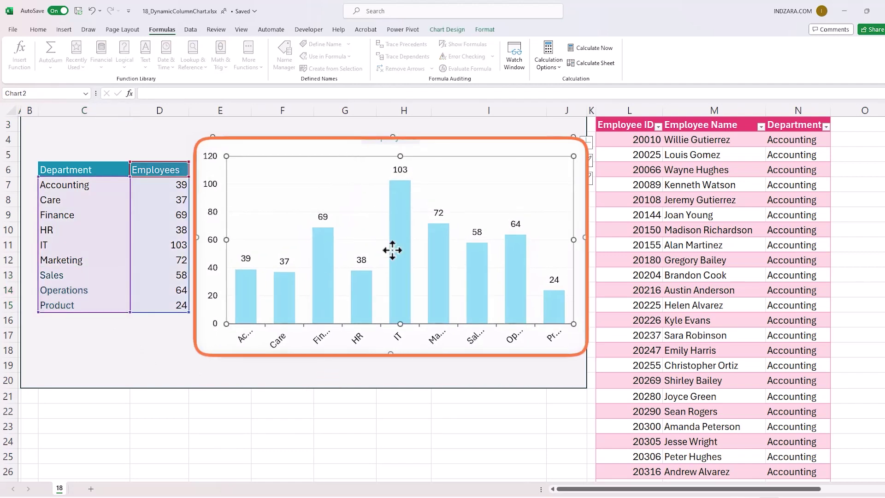
mouse_move(481, 306)
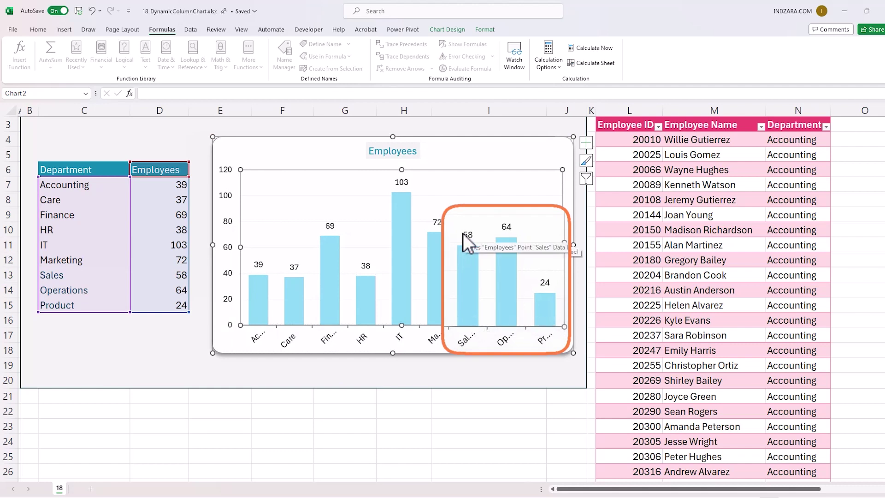
mouse_move(542, 296)
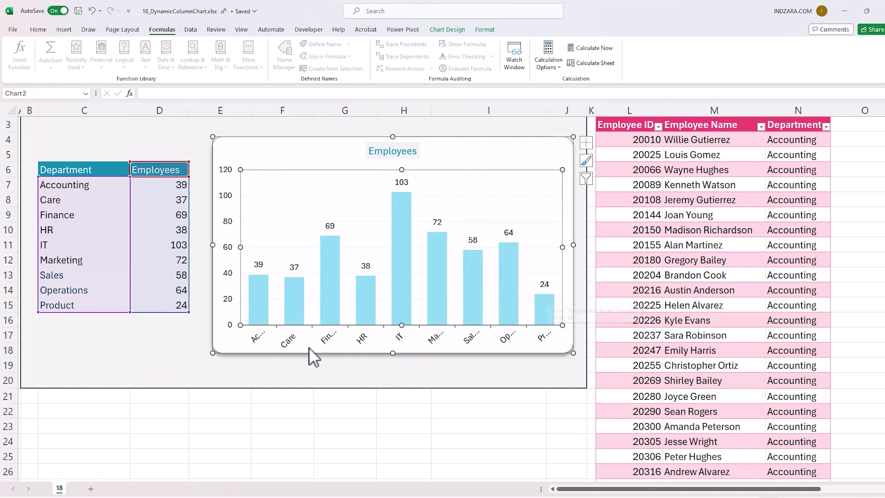
Reduce the font size of the chart's horizontal axis labels to 7 and deselect the chart
click(473, 340)
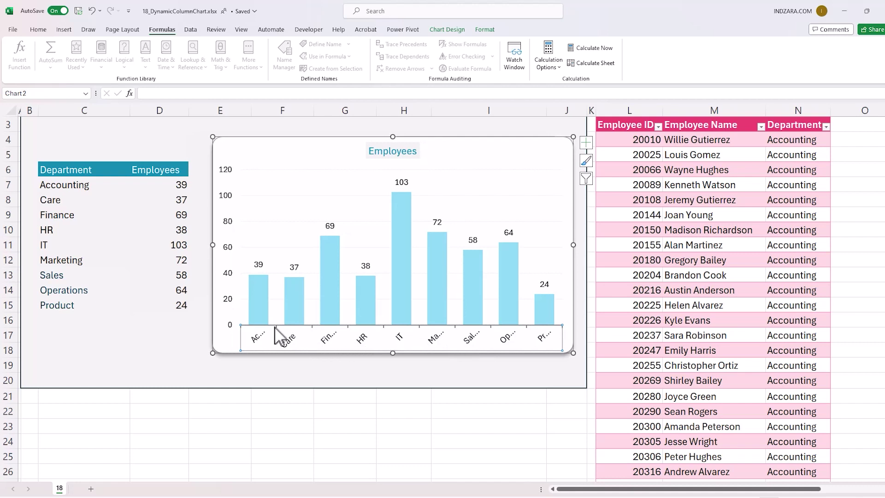
scroll(275, 326, up, 1)
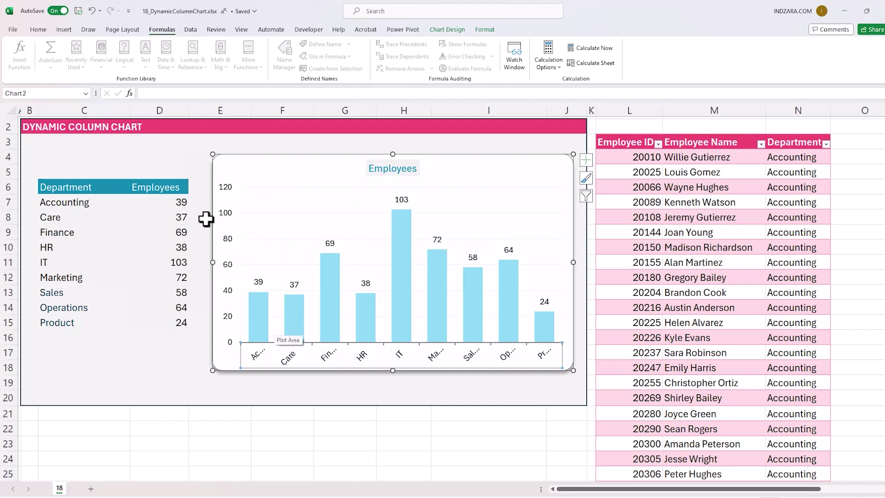
click(39, 30)
click(186, 47)
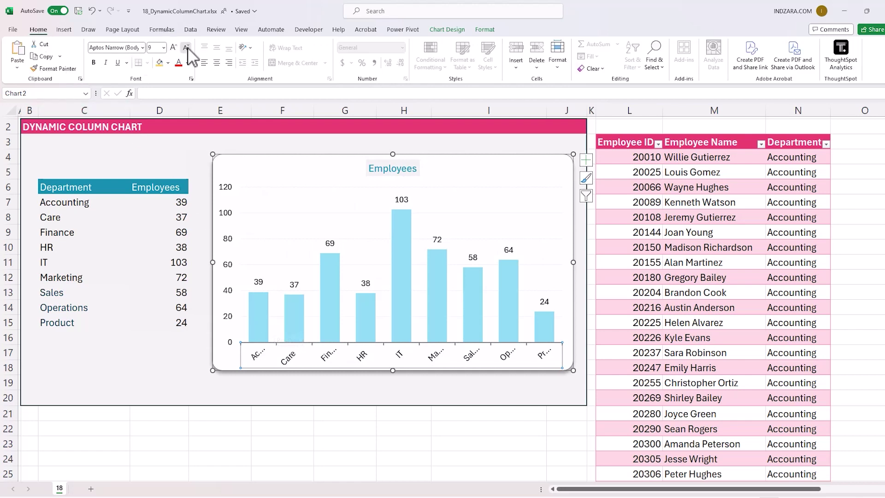
click(186, 47)
click(186, 47)
click(186, 47)
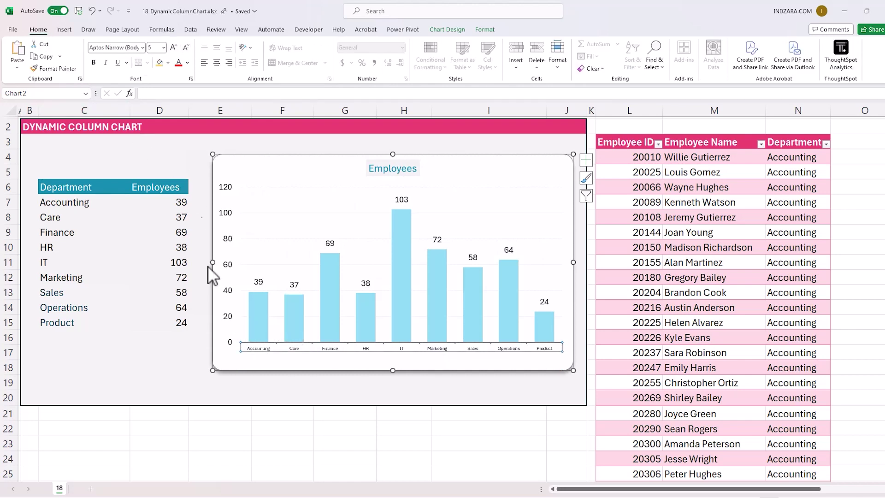
click(171, 47)
click(172, 47)
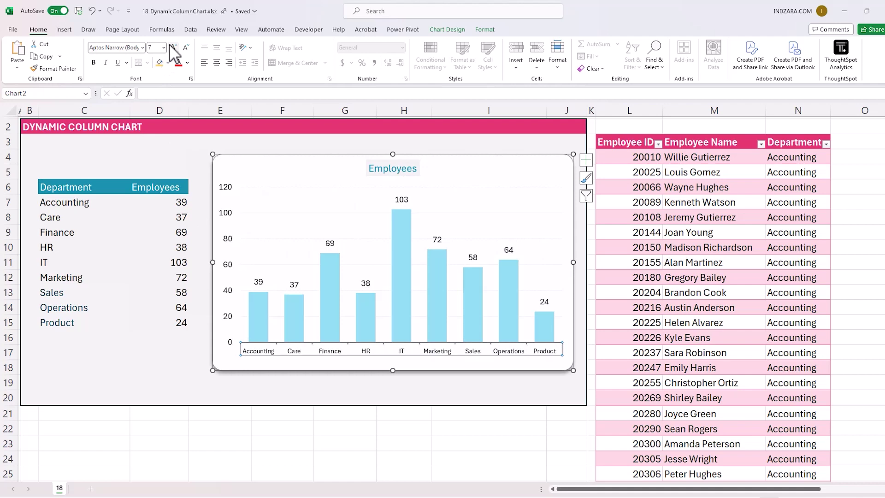
click(293, 461)
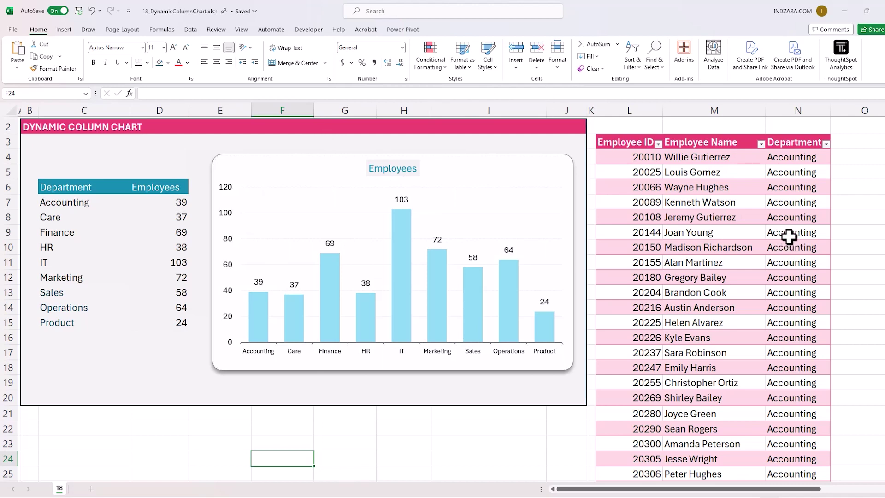
drag(800, 200, 798, 297)
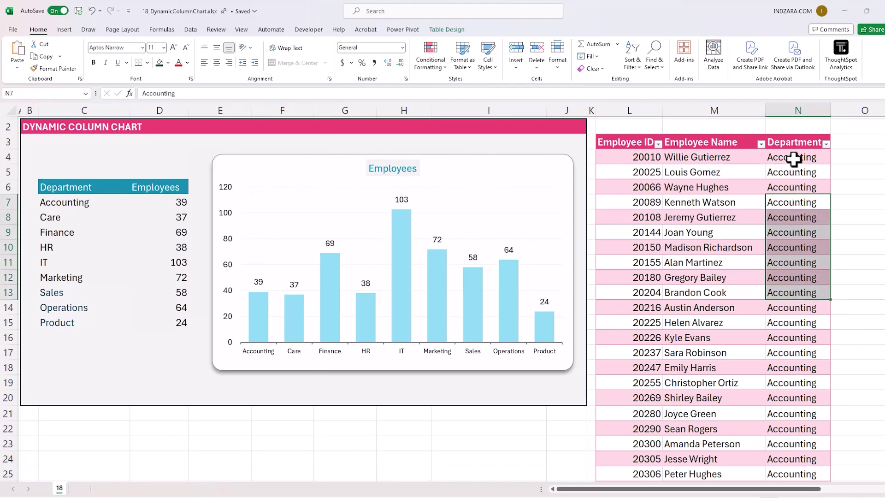
drag(792, 159, 788, 301)
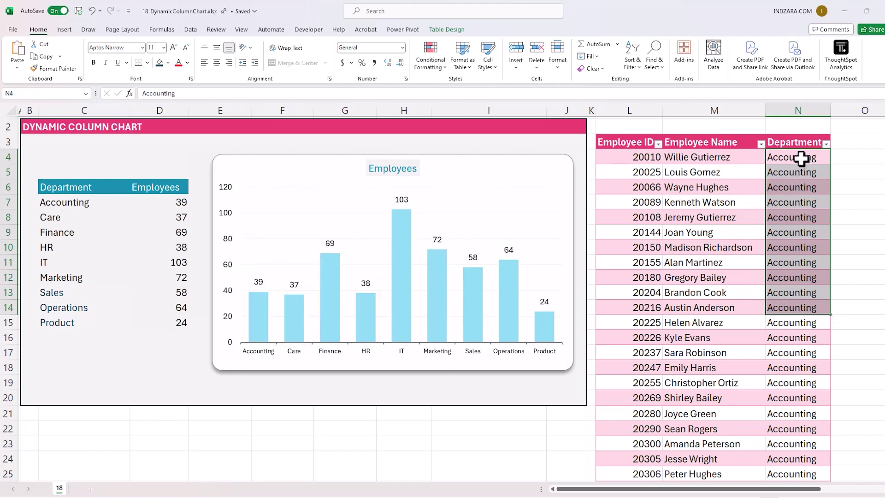
Change the department of the first eleven employee records in N4:N14 to Care
drag(793, 158, 802, 306)
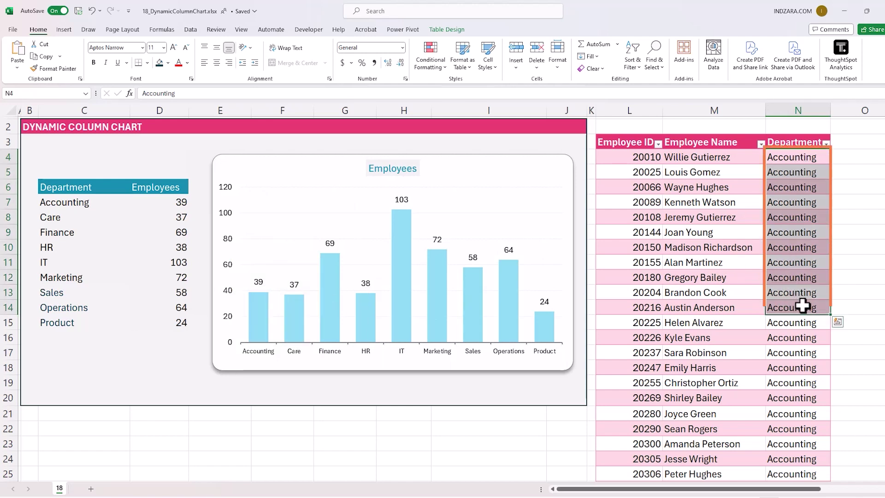
text(Care)
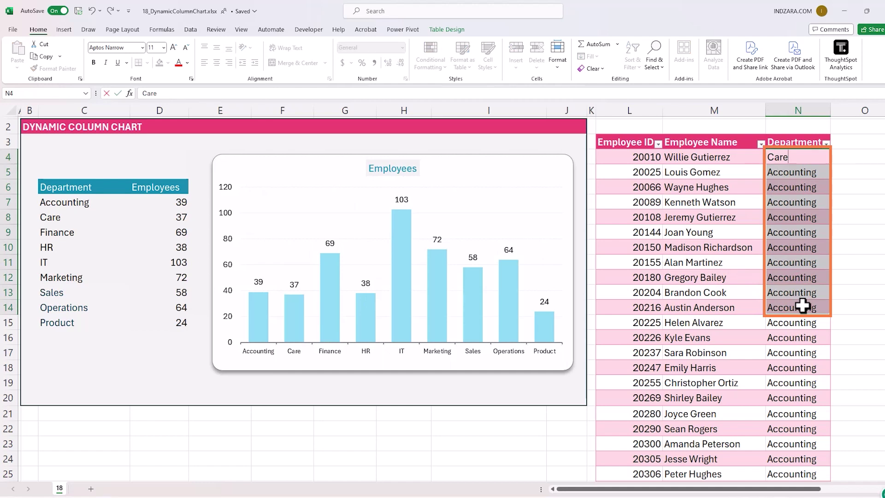
key(ctrl+Return)
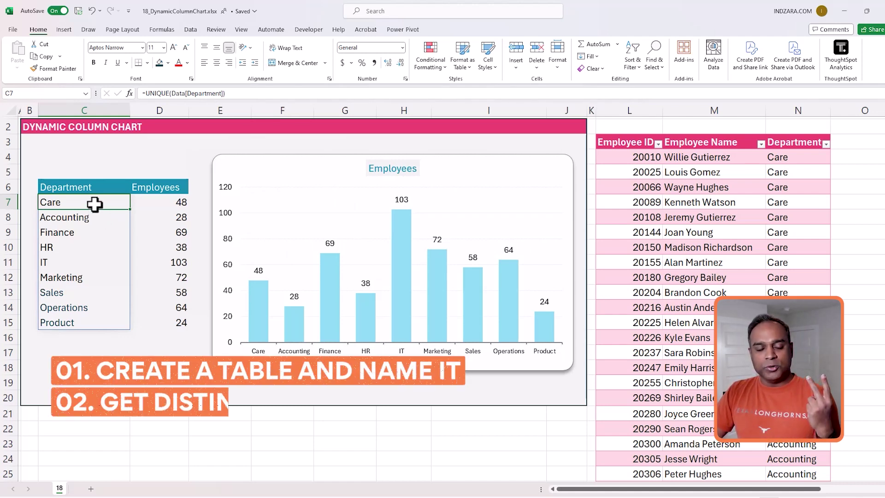
Review the spilled formulas in C7 and D7 behind the department summary, along with the commands for defining names
click(167, 202)
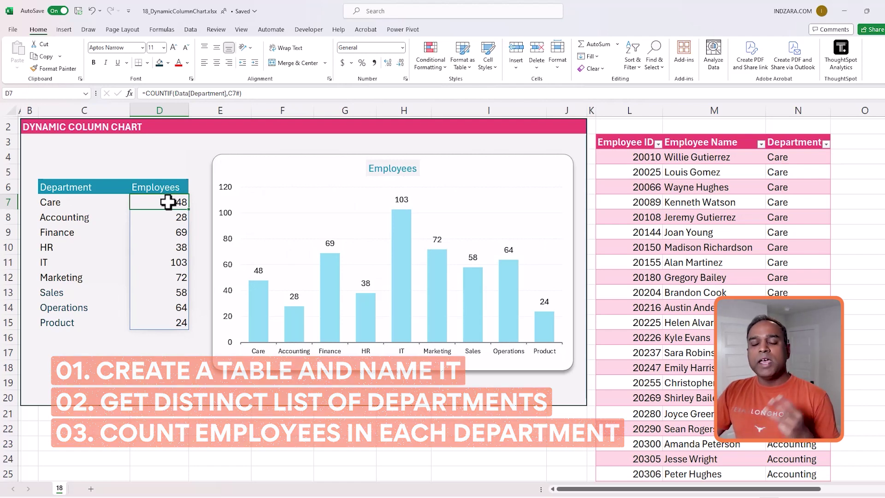
click(80, 206)
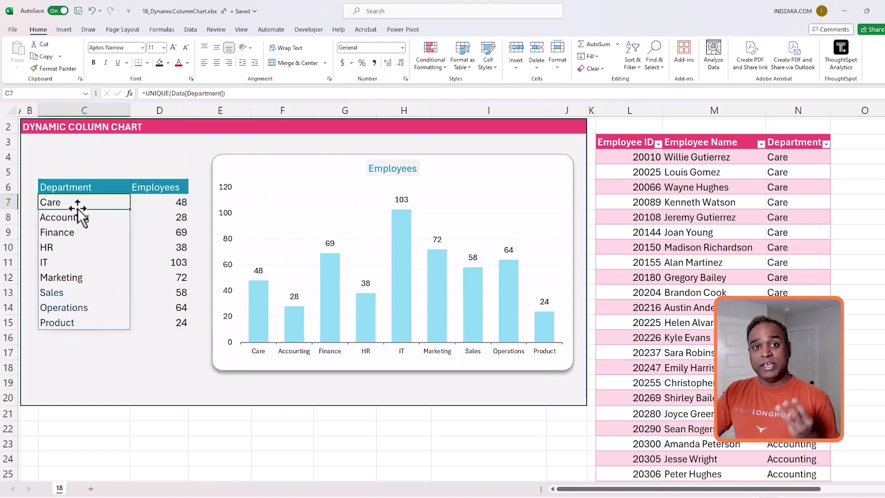
click(166, 31)
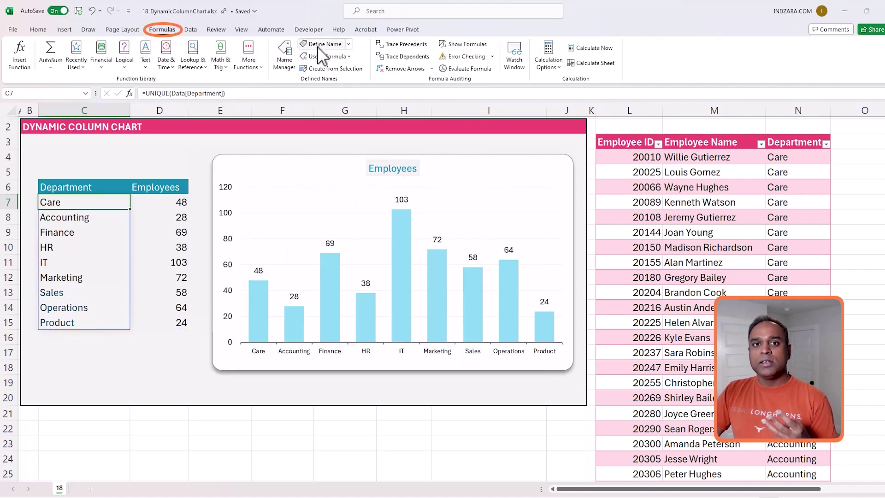
click(156, 201)
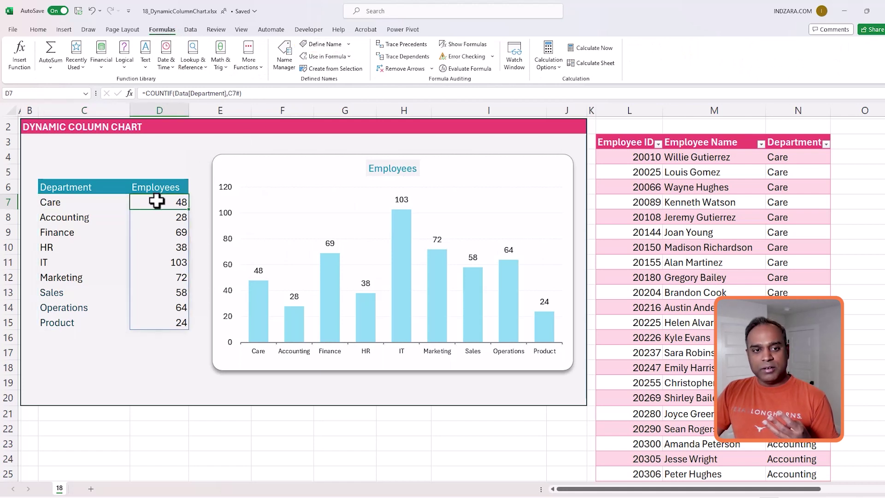
Inspect the series values reference of the chart's Employees series, both its workbook prefix and its defined name
right_click(280, 209)
click(318, 271)
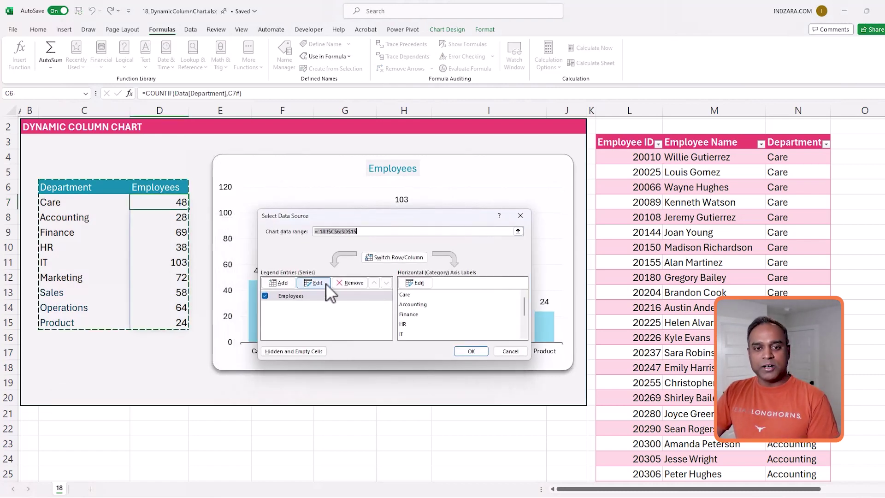
click(326, 283)
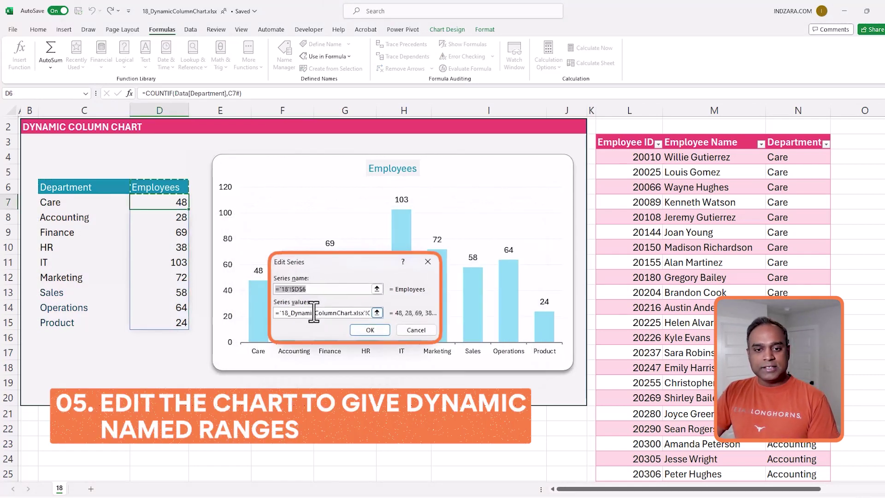
drag(297, 314, 376, 317)
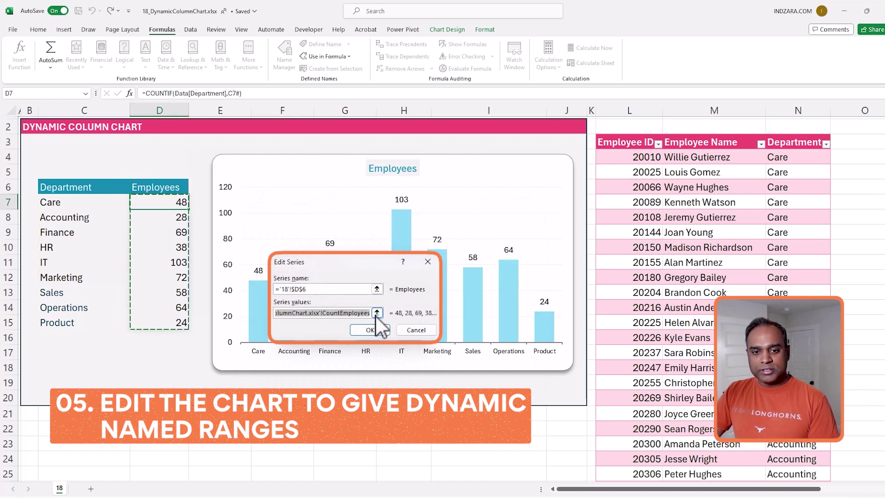
click(327, 314)
double_click(327, 314)
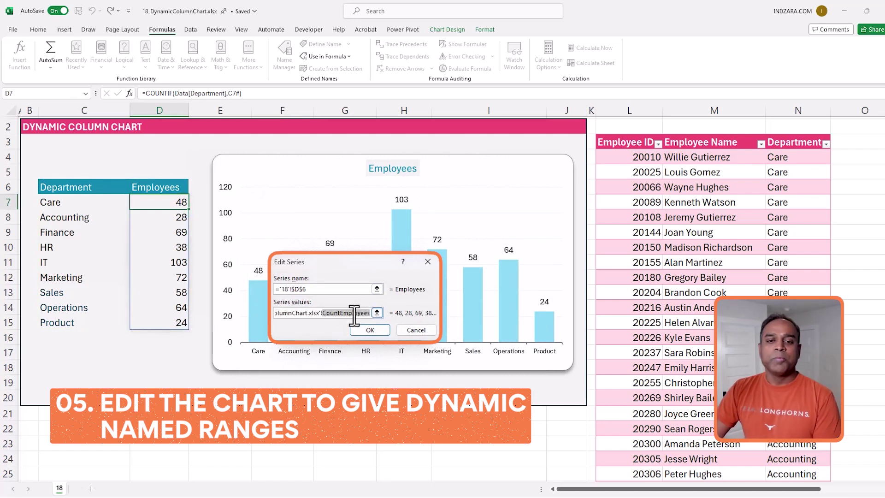
click(320, 315)
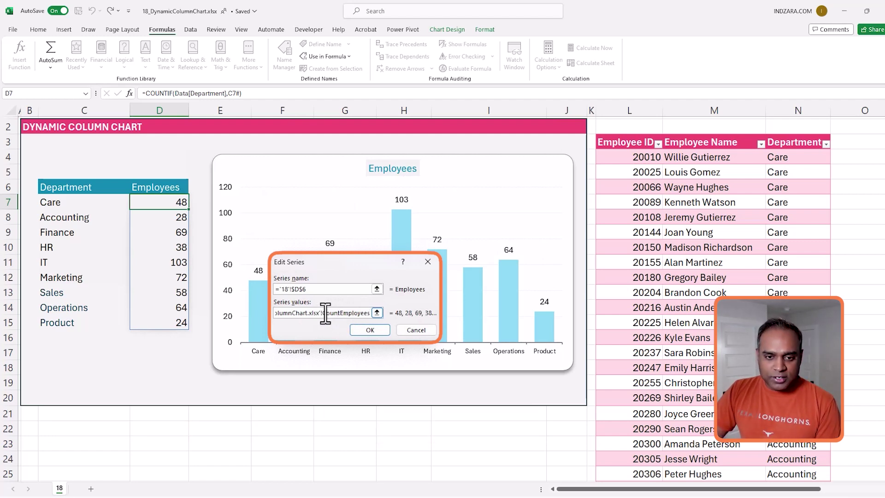
drag(320, 315, 275, 326)
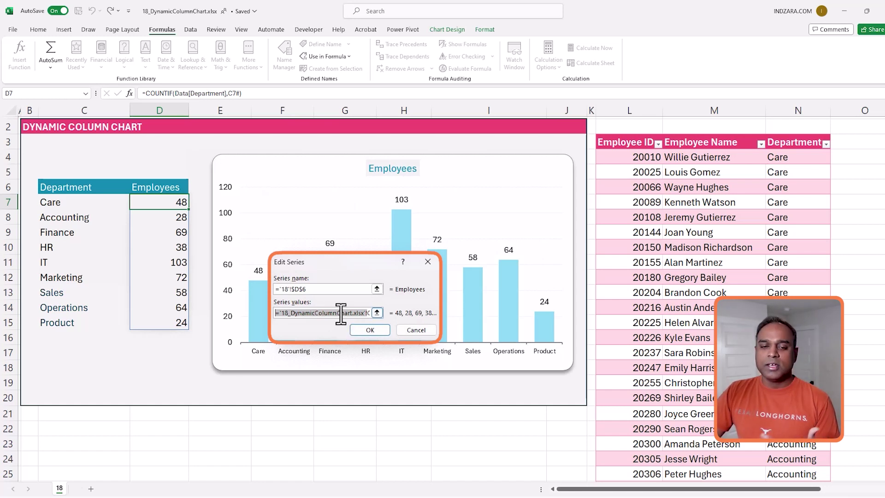
click(373, 330)
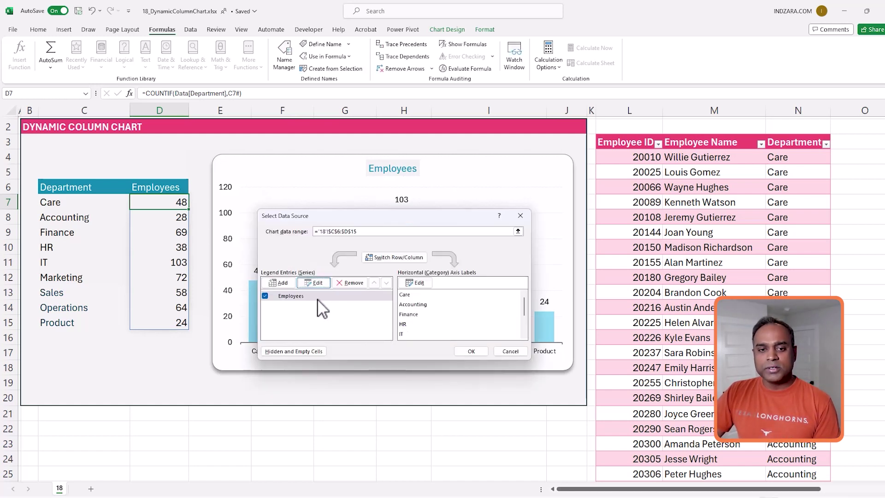
Check the chart's horizontal axis label range and close the data source settings
click(291, 297)
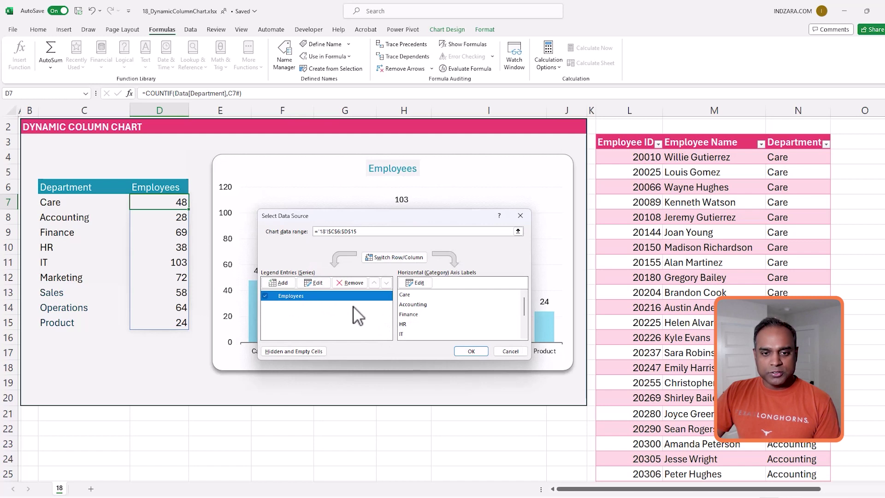
click(419, 283)
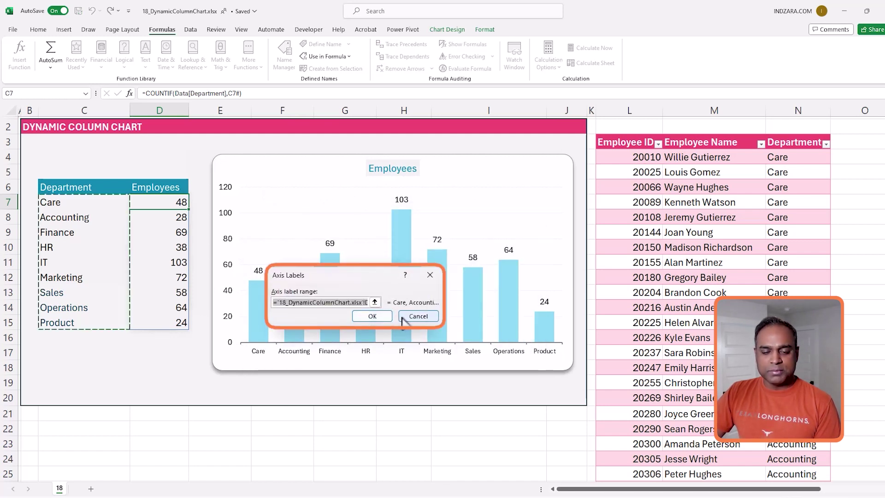
click(372, 318)
click(488, 352)
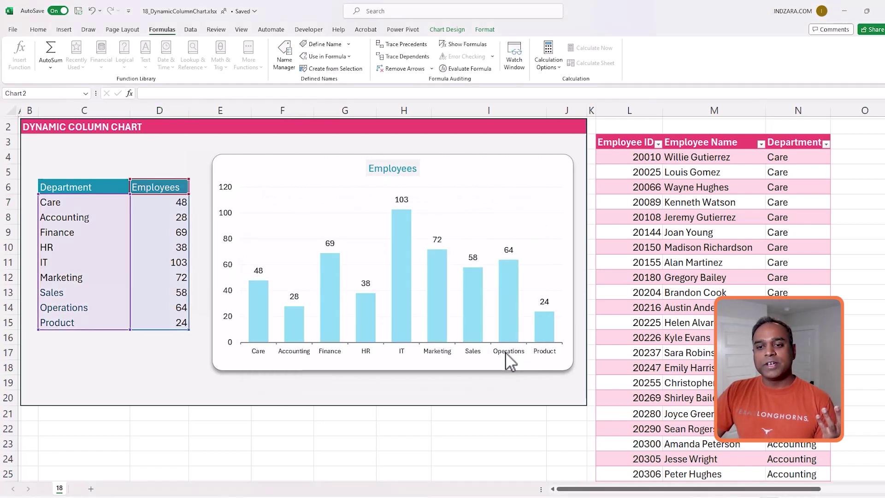